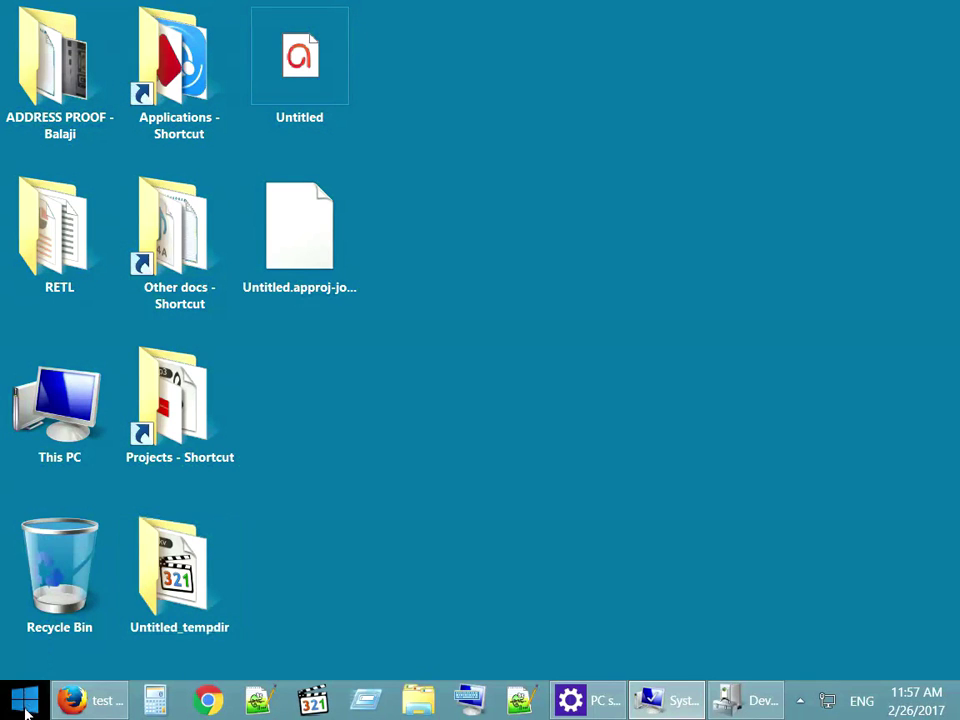
Open Device Manager from This PC's Properties system window.
right_click(76, 429)
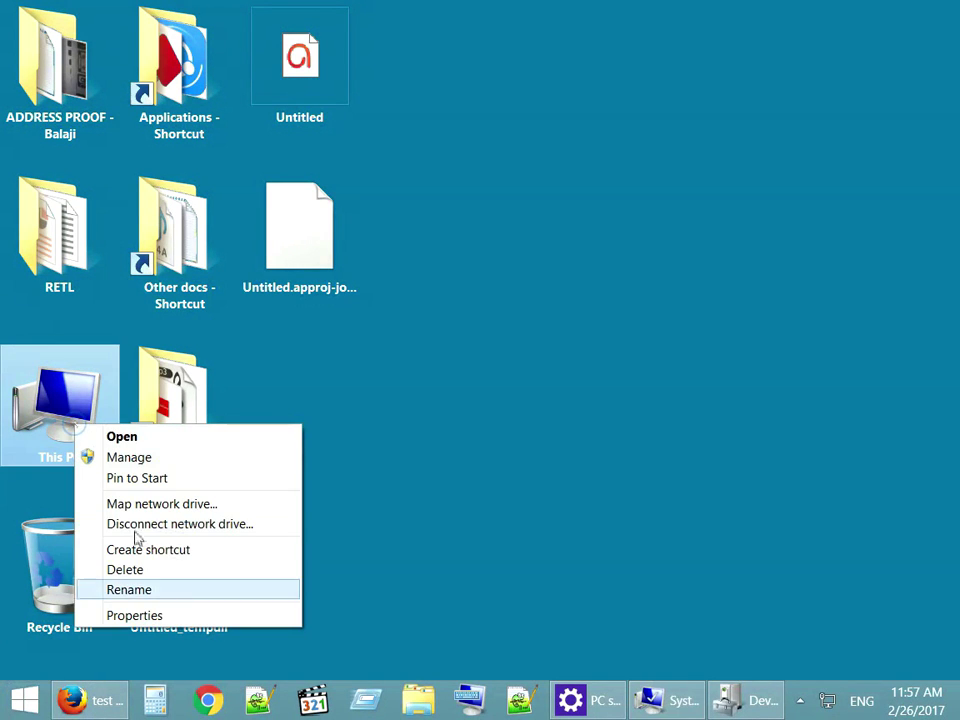
click(140, 615)
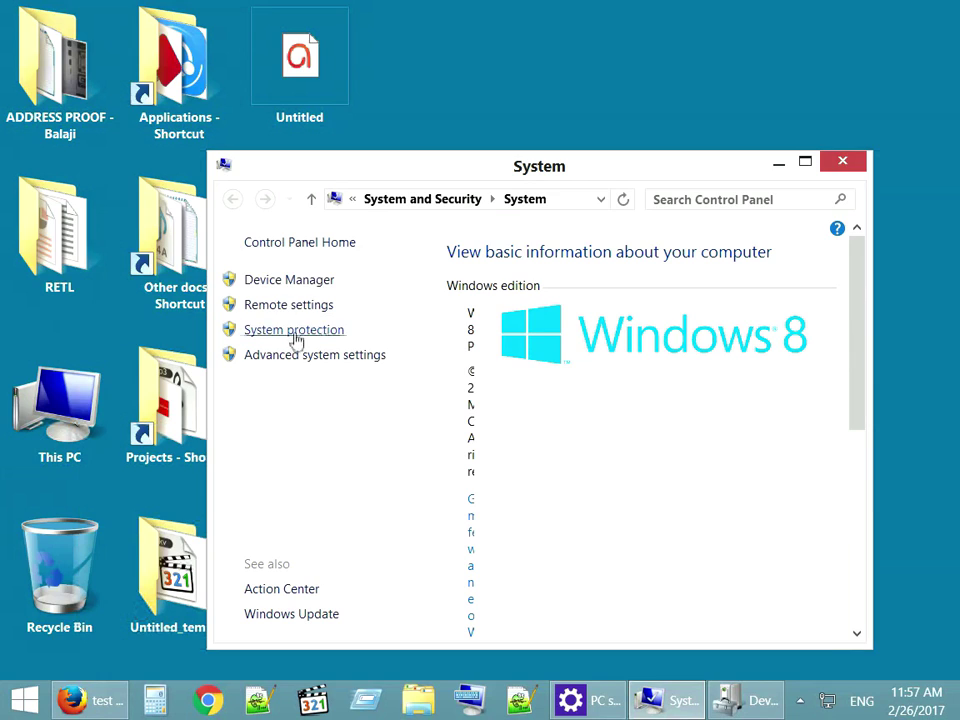
click(281, 285)
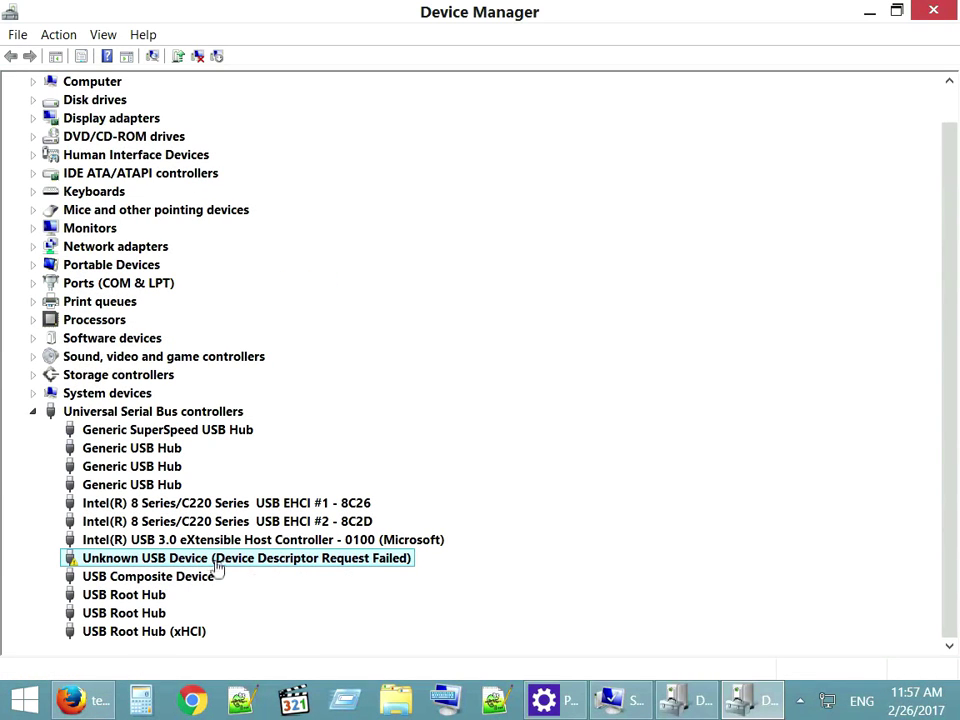
right_click(333, 565)
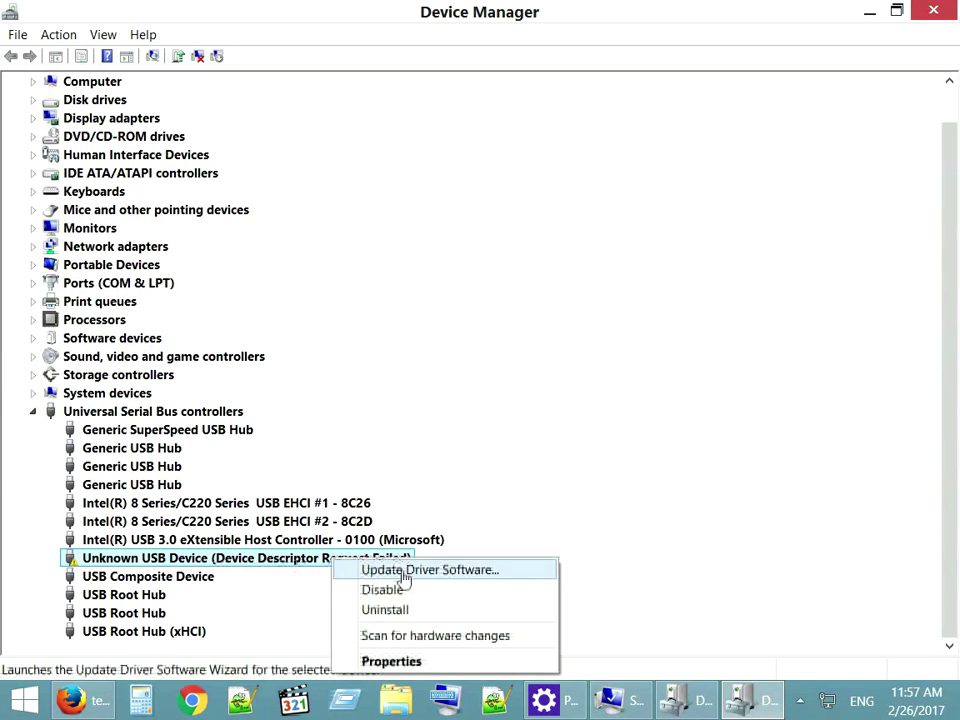
click(404, 664)
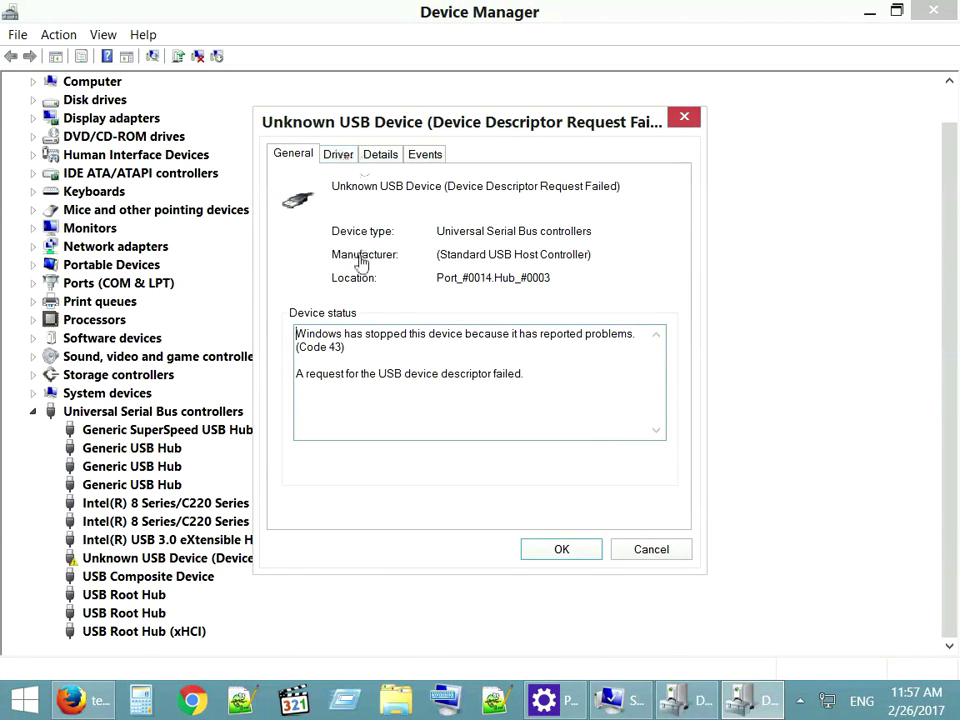
key(Escape)
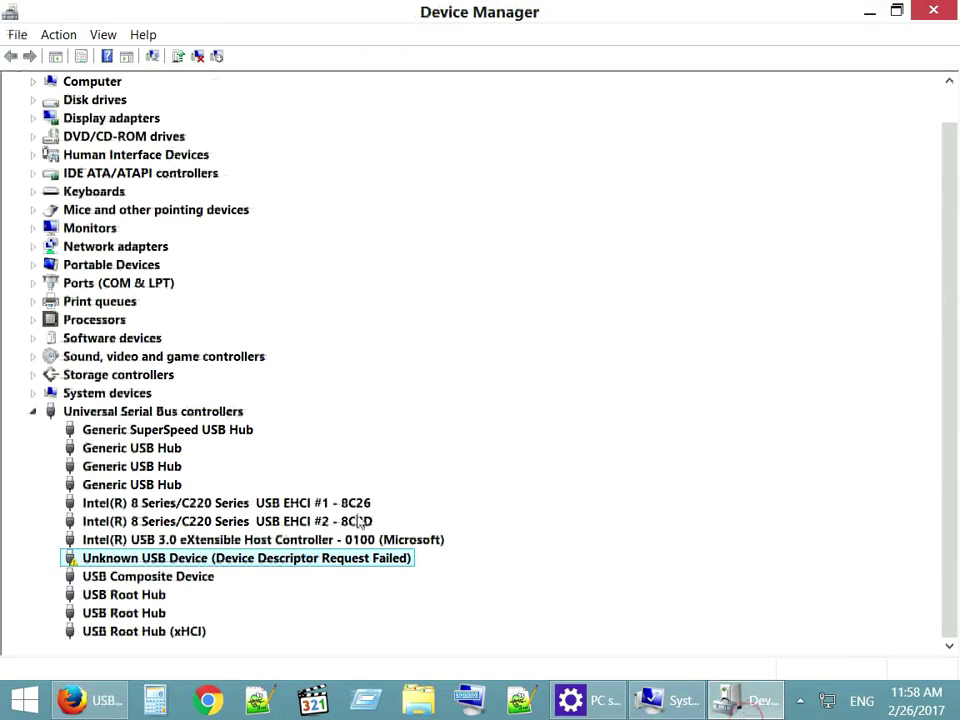
Uninstall the Unknown USB Device (Device Descriptor Request Failed) and confirm the removal.
right_click(292, 562)
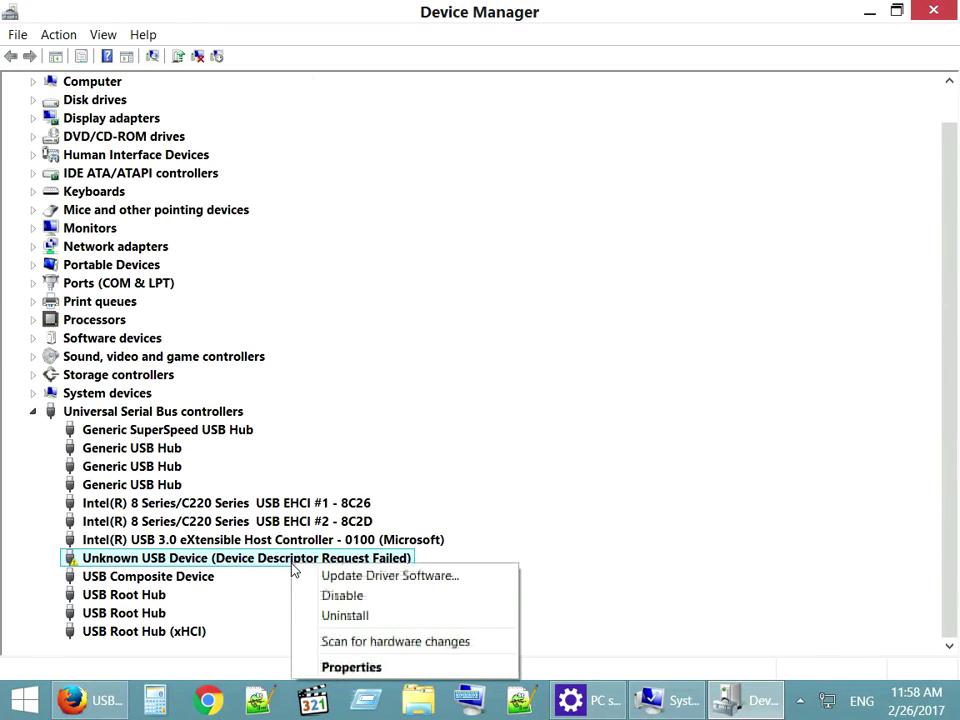
click(356, 625)
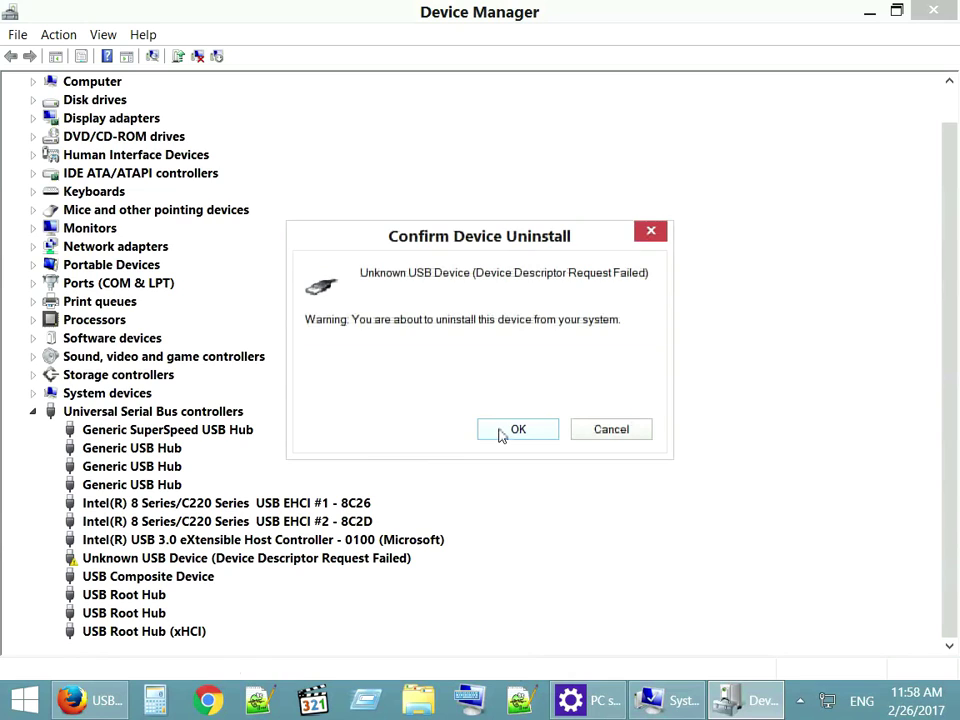
click(501, 433)
scroll(165, 507, down, 2)
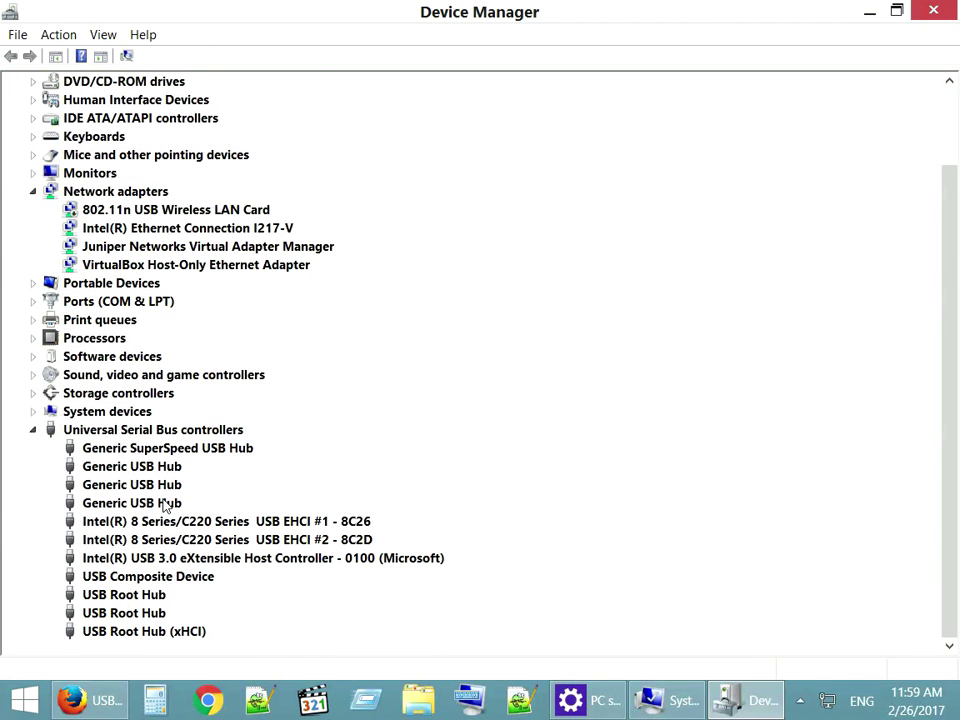
Scan for hardware changes twice, then collapse the Network adapters category.
click(127, 57)
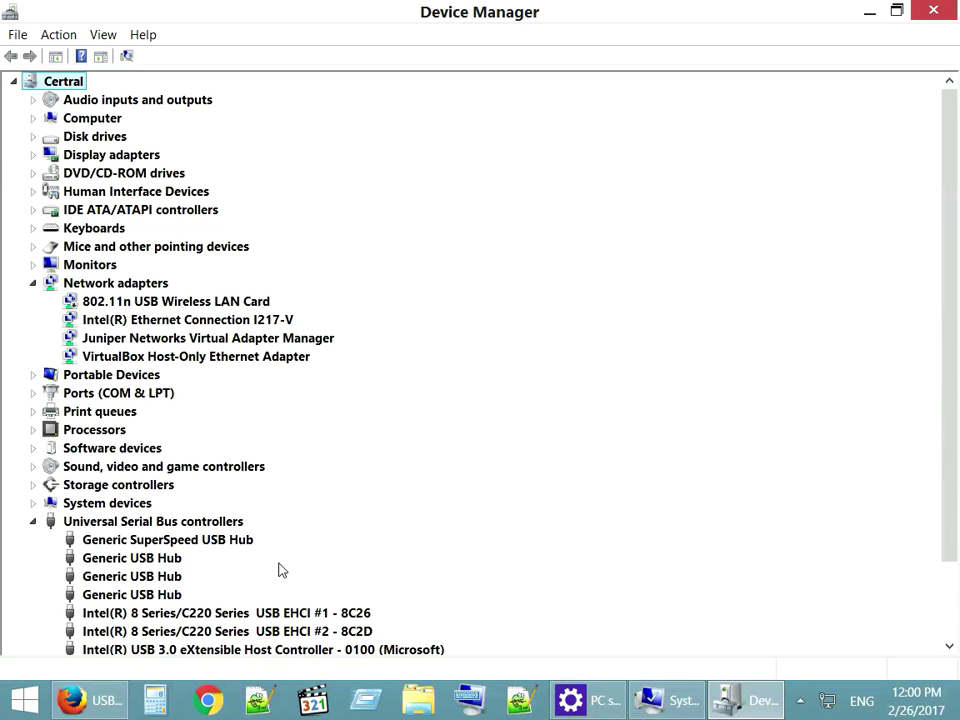
scroll(280, 570, down, 2)
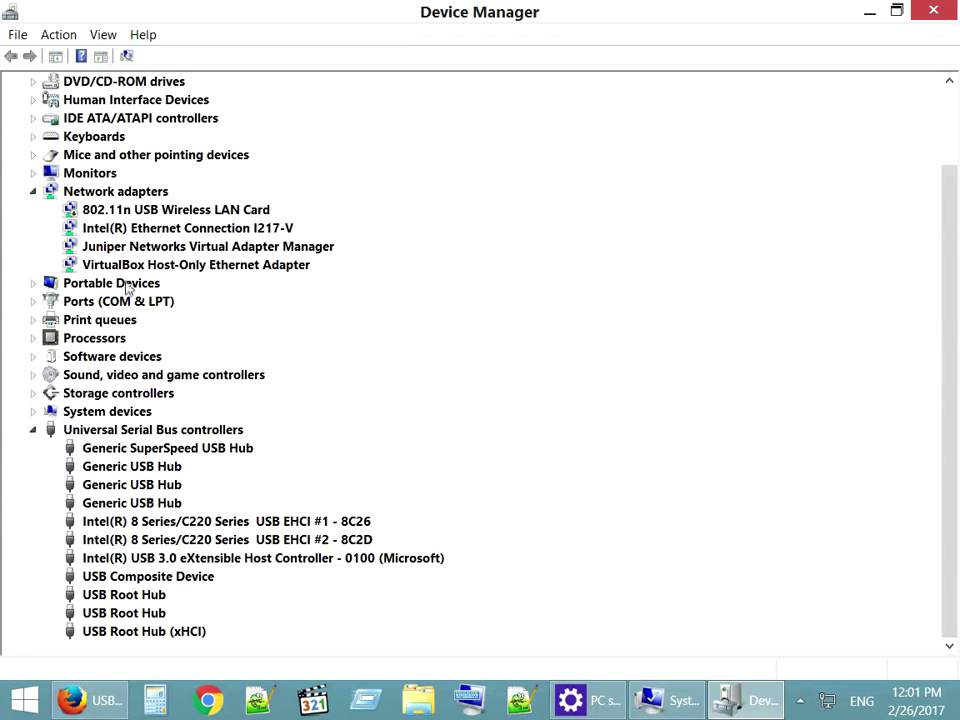
click(130, 57)
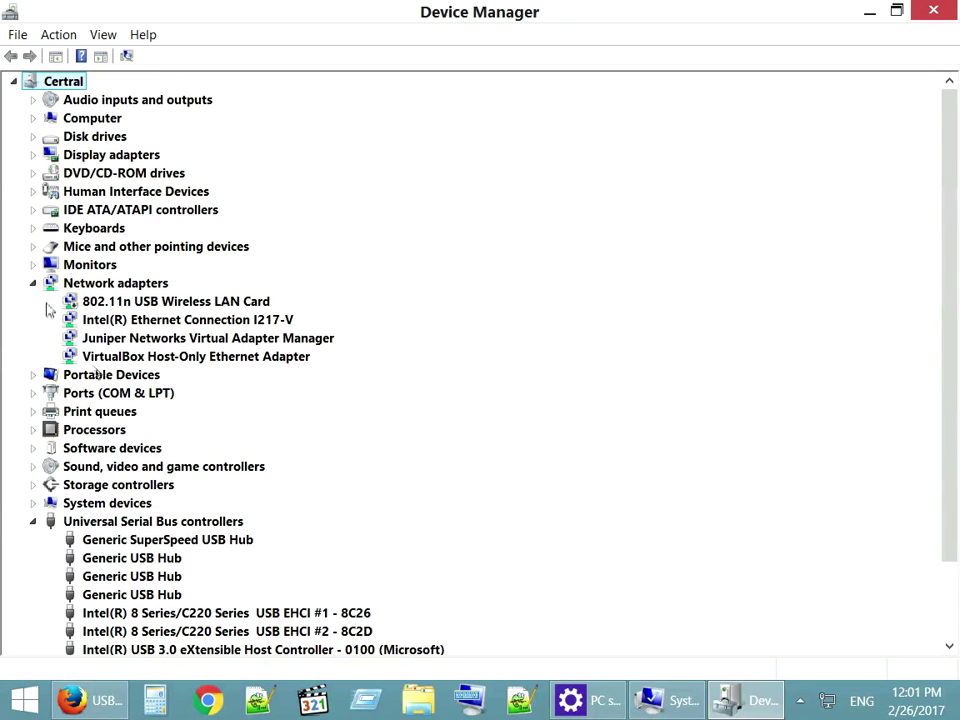
click(33, 284)
scroll(35, 330, down, 1)
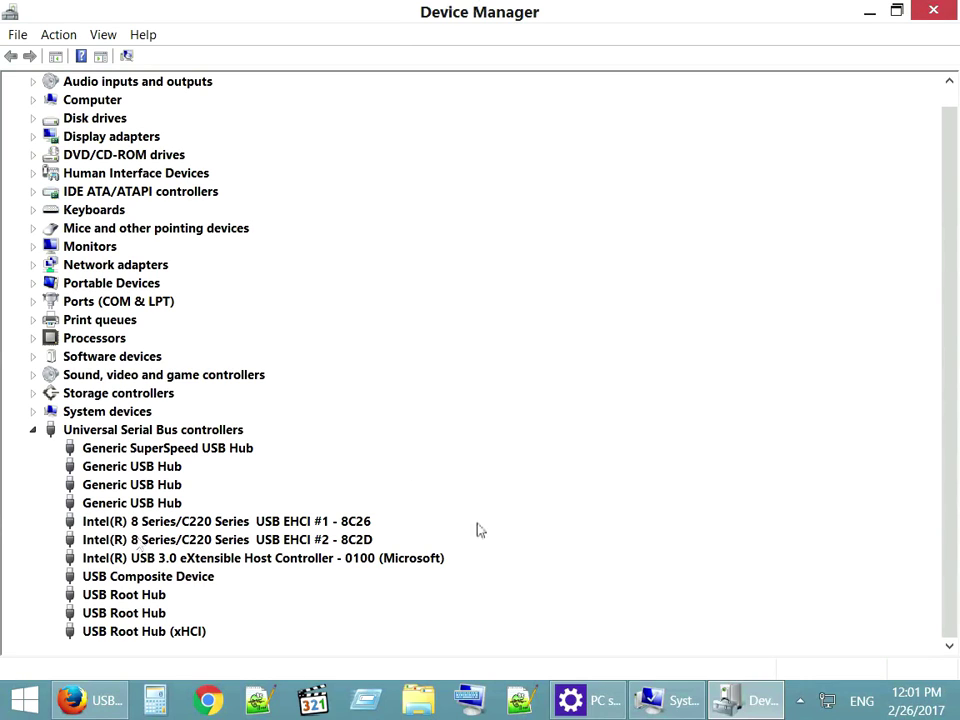
Collapse Universal Serial Bus controllers and Network adapters, and expand Bluetooth.
scroll(60, 430, down, 3)
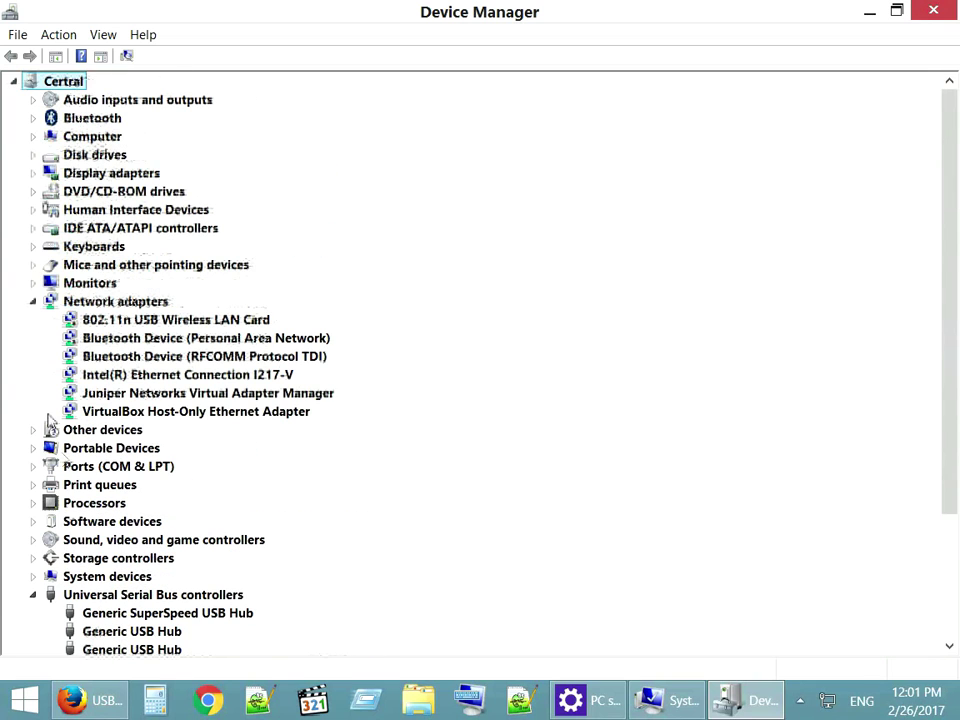
scroll(35, 600, down, 3)
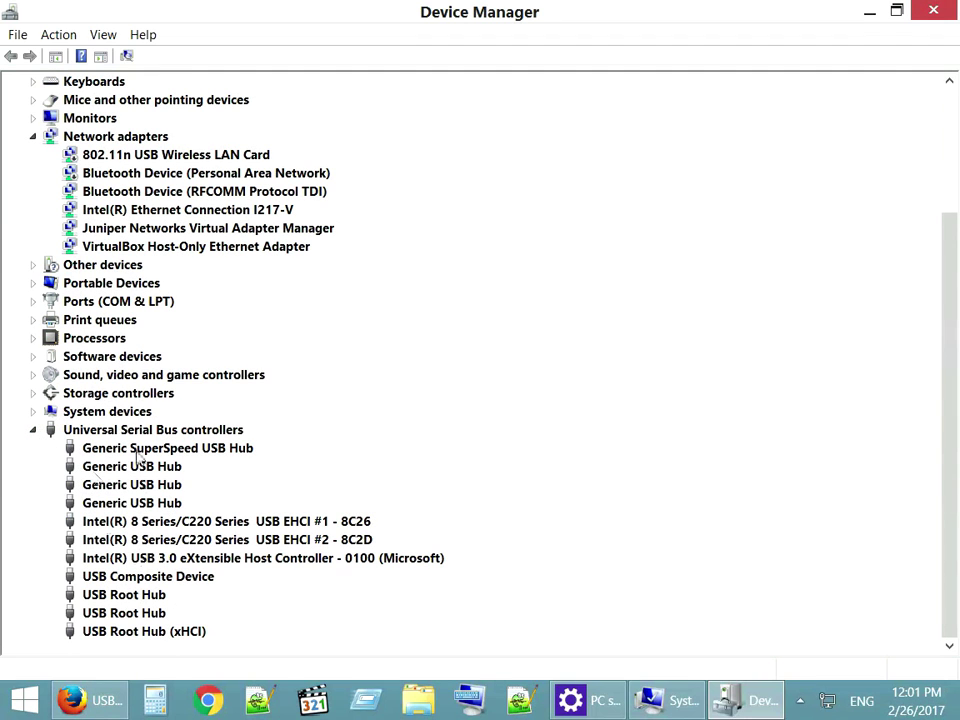
click(33, 430)
click(33, 301)
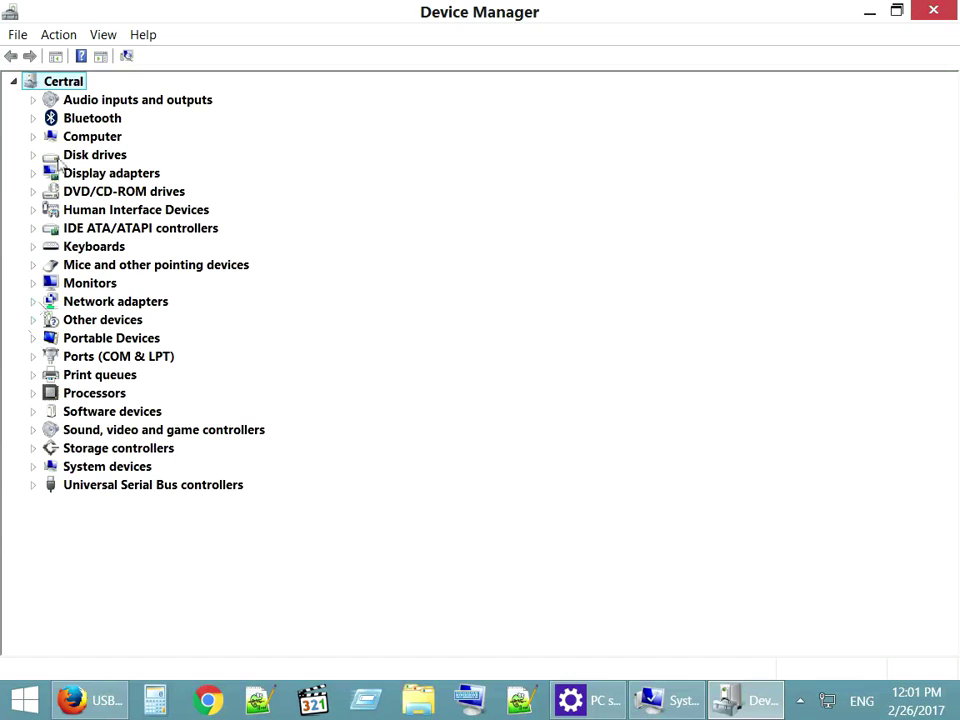
click(33, 118)
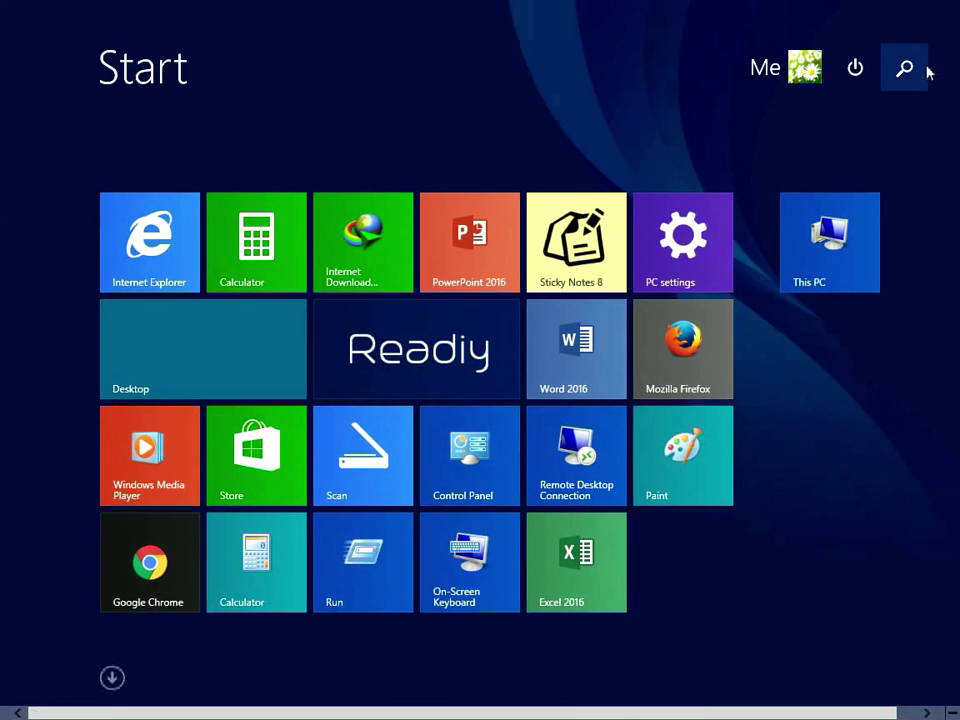
Search the Start screen for 'slim' and launch SlimDrivers.
click(924, 70)
text(slimCleaner Plus)
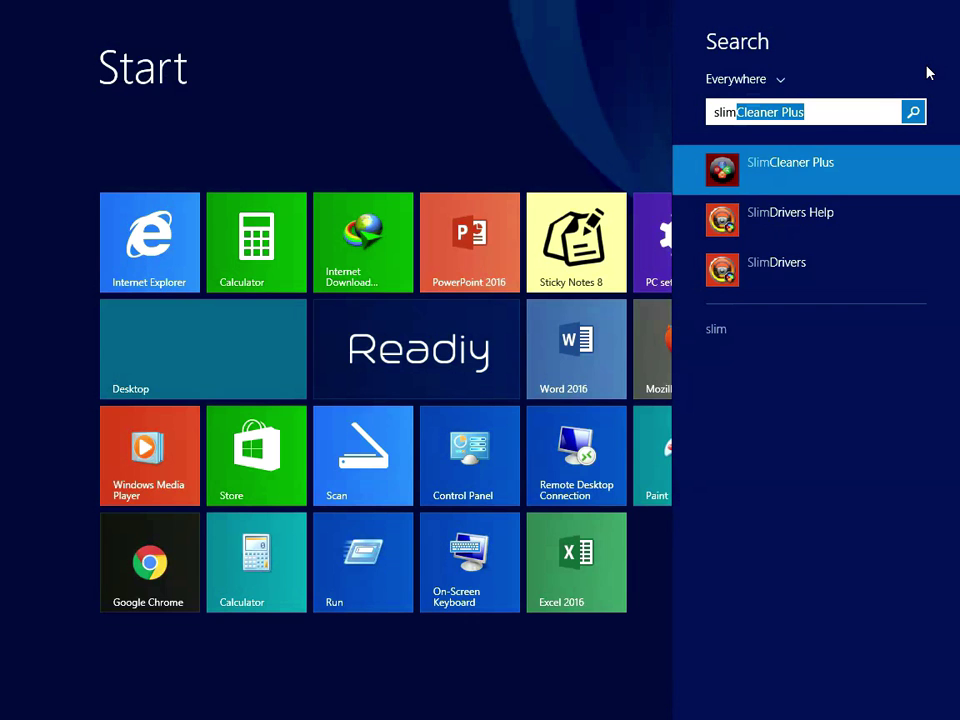
click(776, 266)
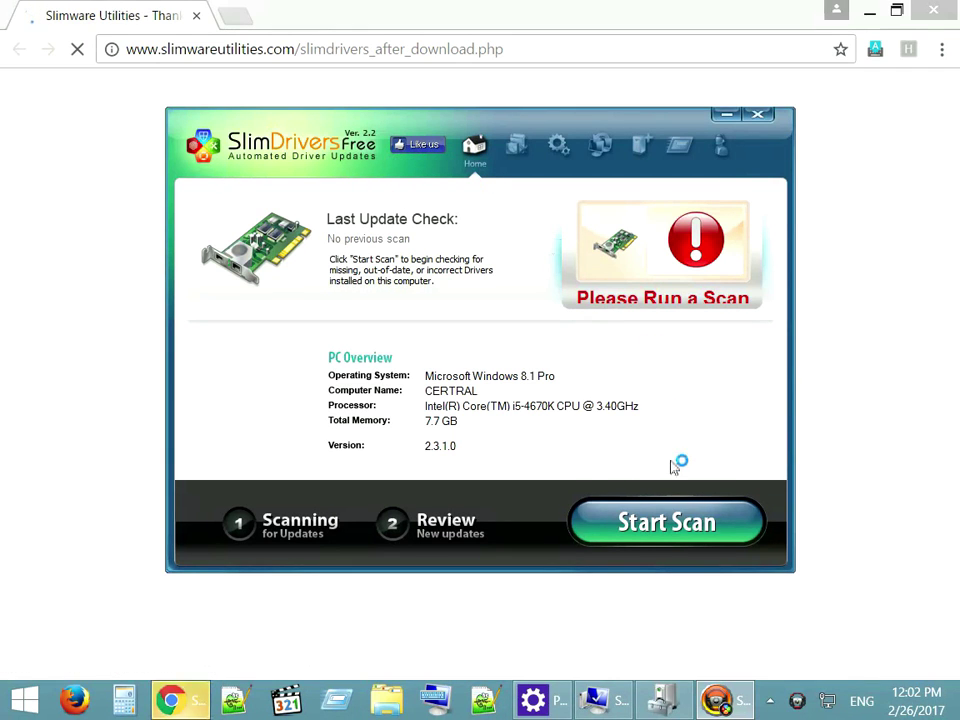
Run a SlimDrivers scan and review the 5 driver updates found, including Intel USB controllers.
click(681, 542)
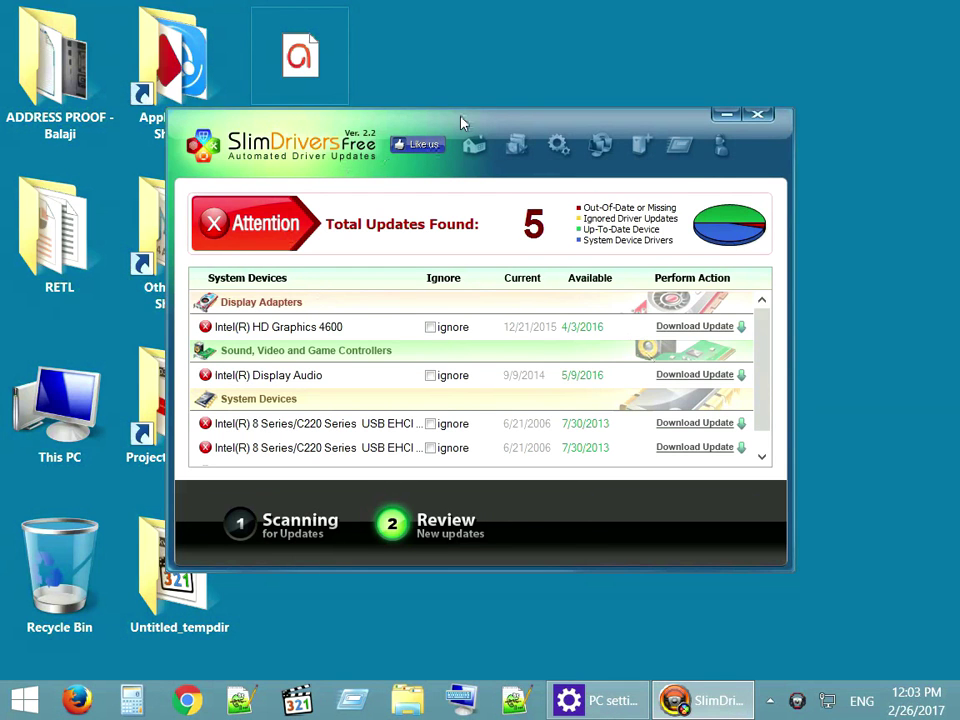
drag(468, 126, 562, 60)
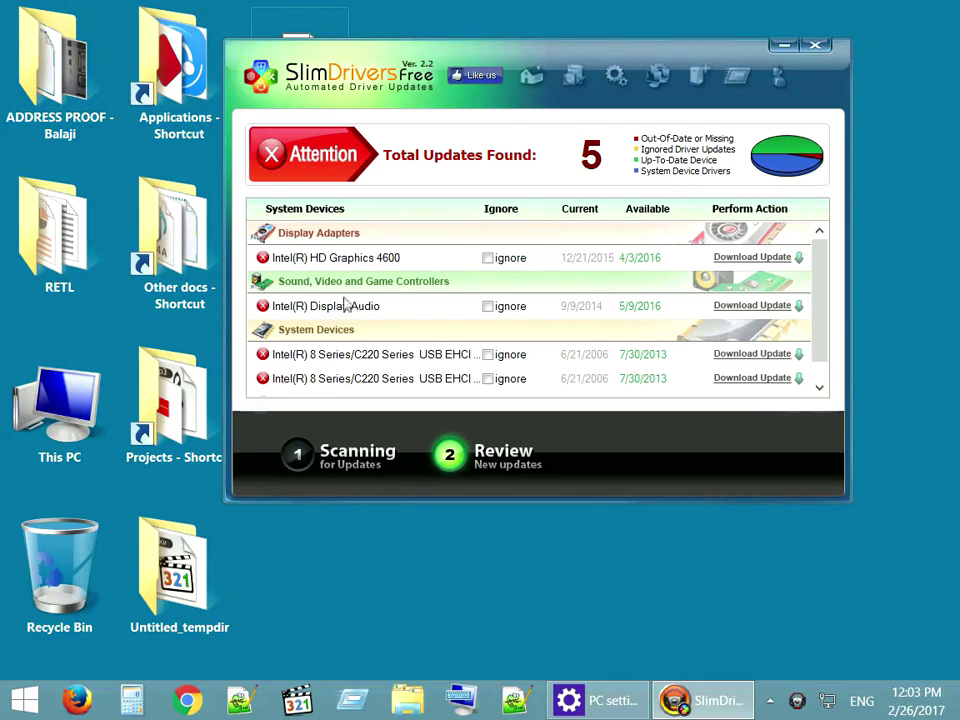
scroll(370, 333, down, 1)
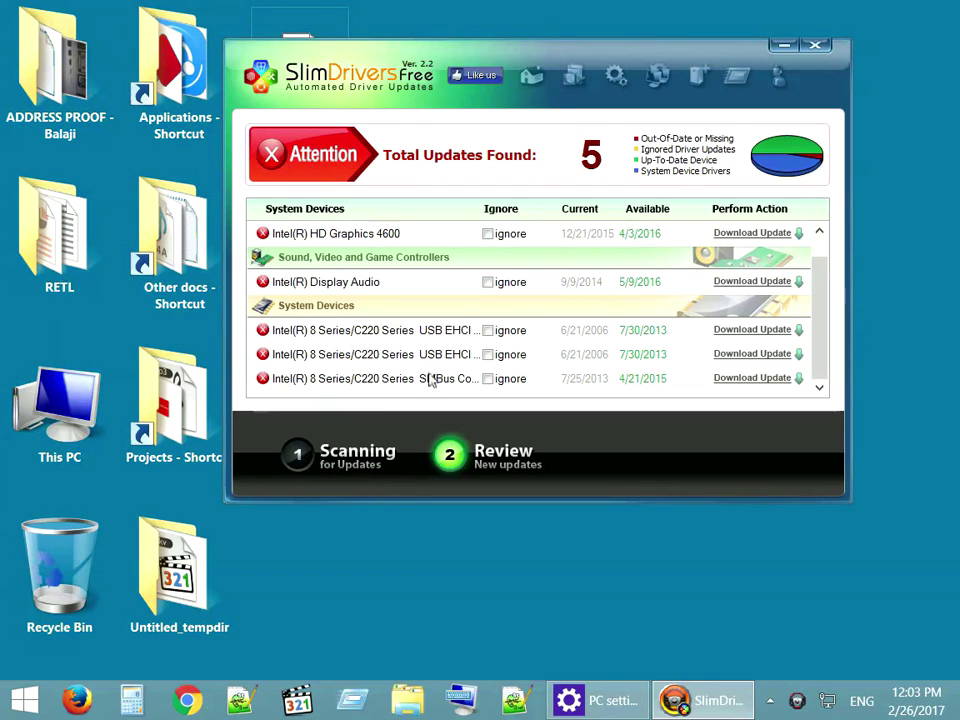
scroll(431, 378, up, 1)
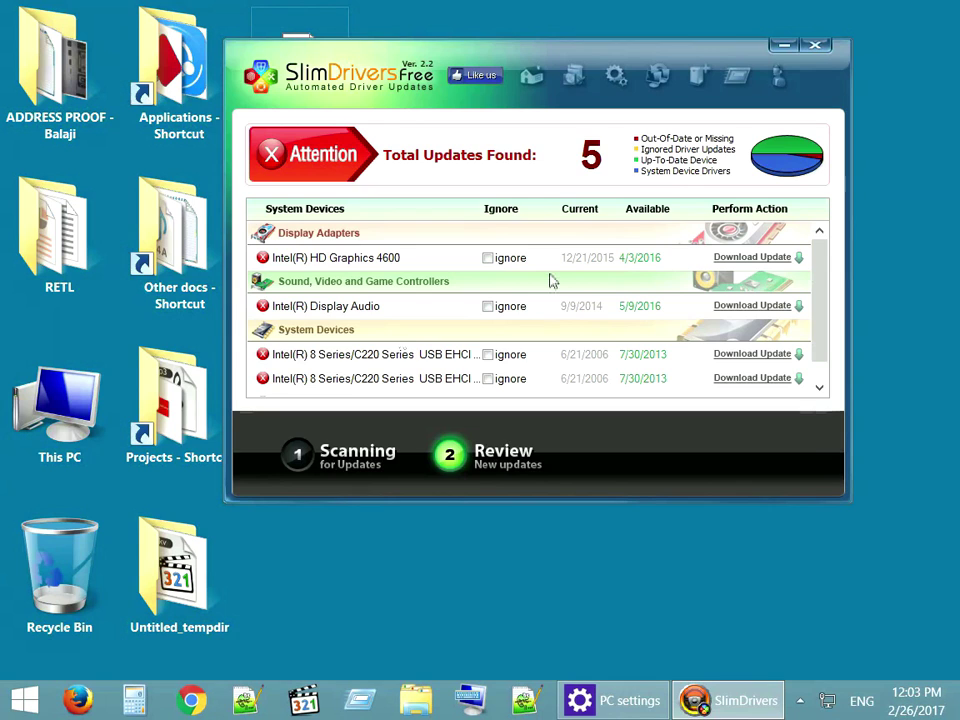
scroll(549, 281, down, 1)
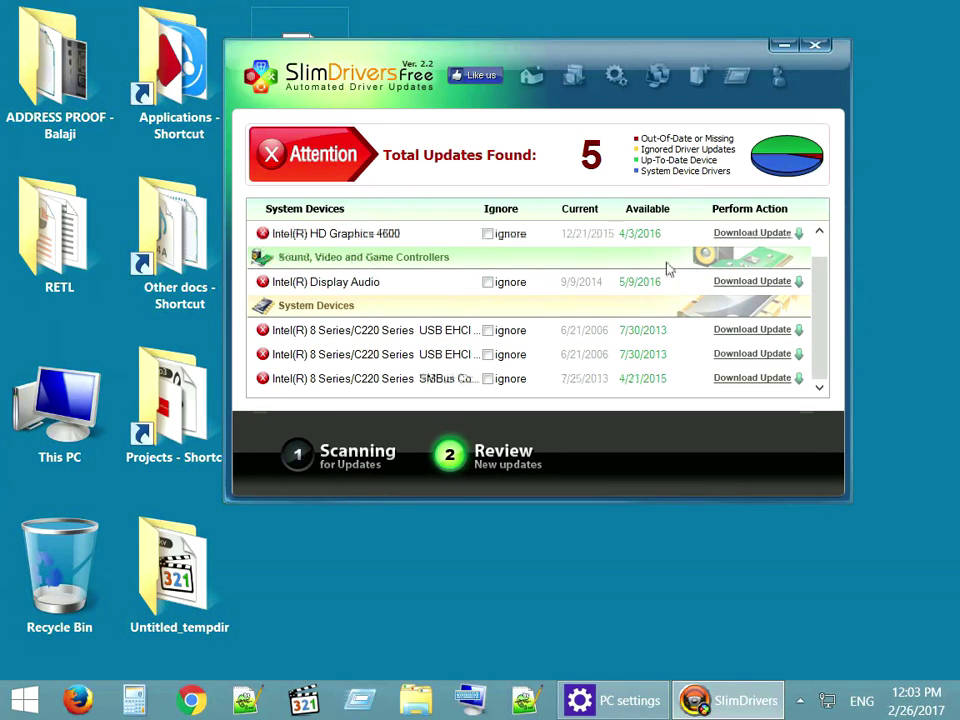
scroll(687, 318, up, 1)
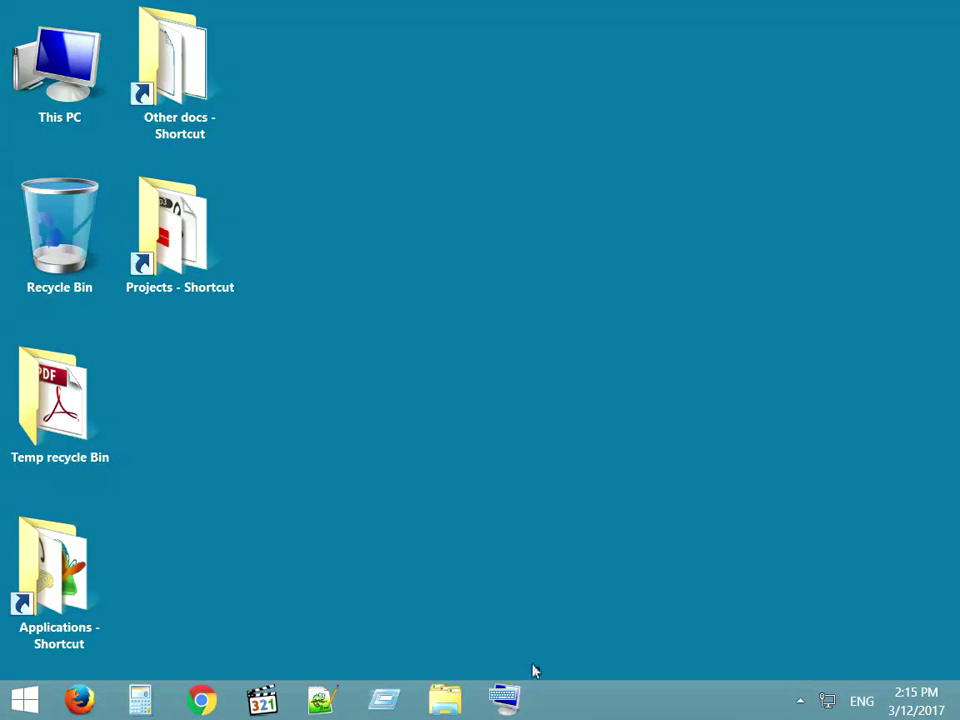
Search 'windowsupdate' from Start and open Windows Update's check for updates page.
click(24, 700)
mouse_move(912, 66)
text(w)
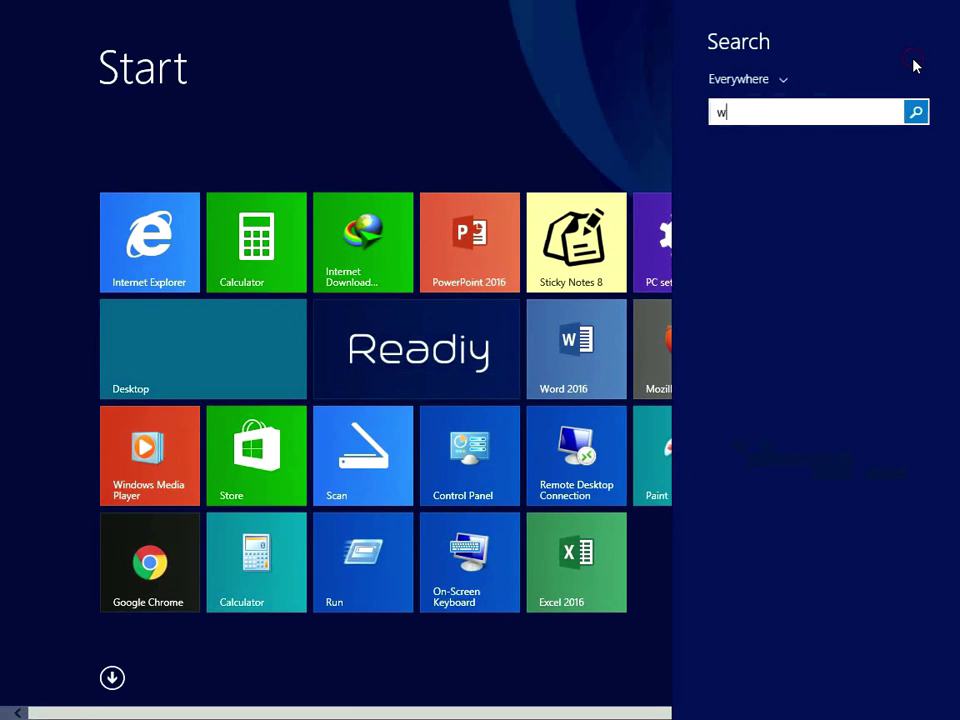
text(indowsupdate)
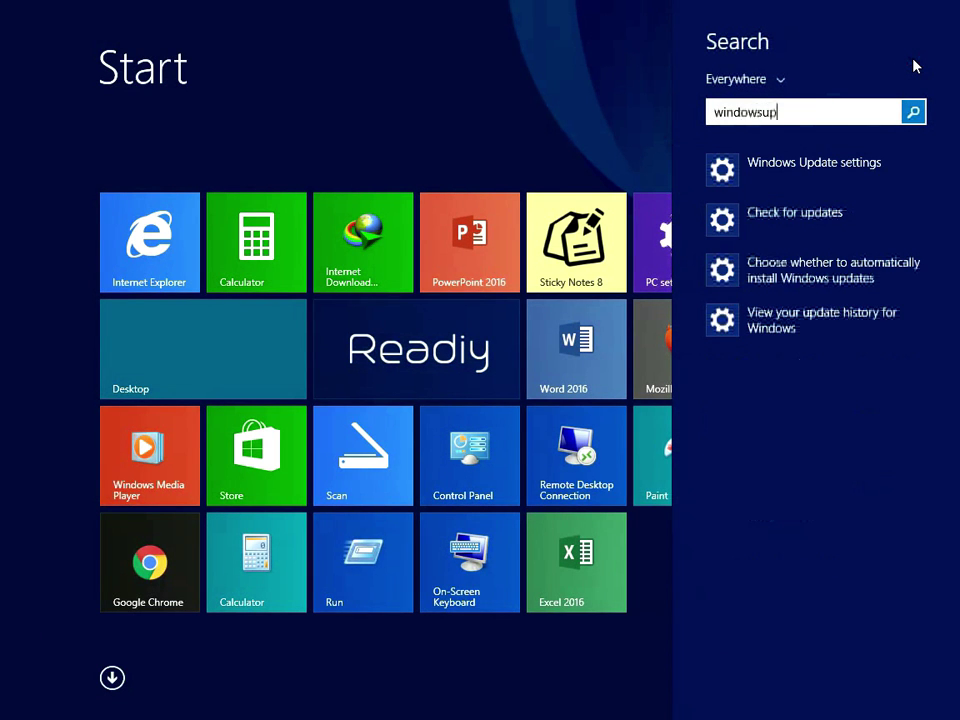
click(846, 214)
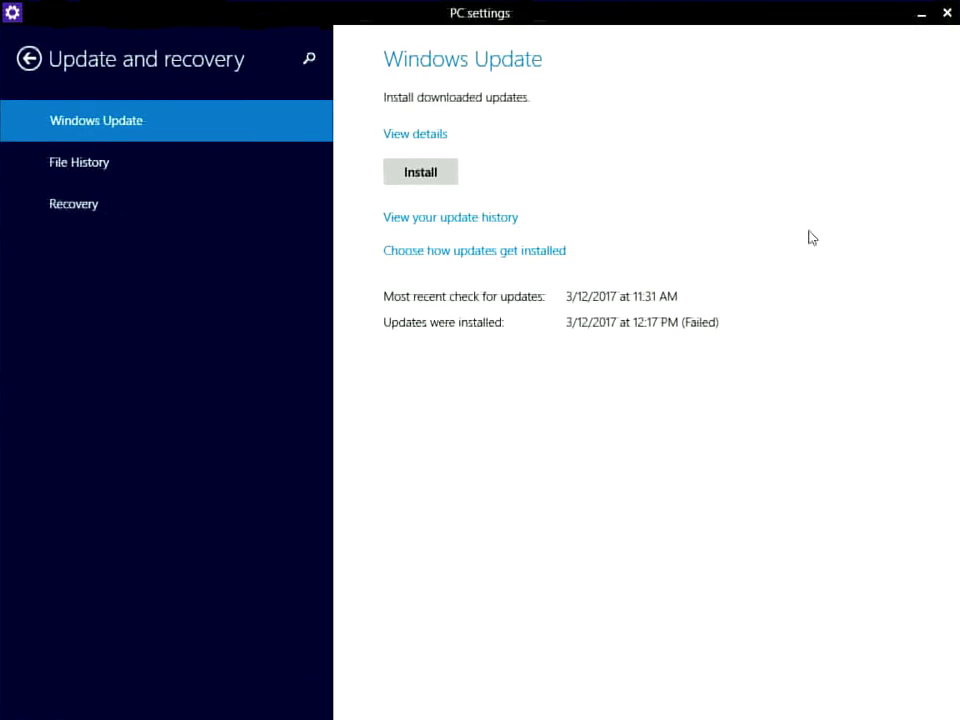
Select all important updates (1,491.5 MB) and start installing them.
click(415, 135)
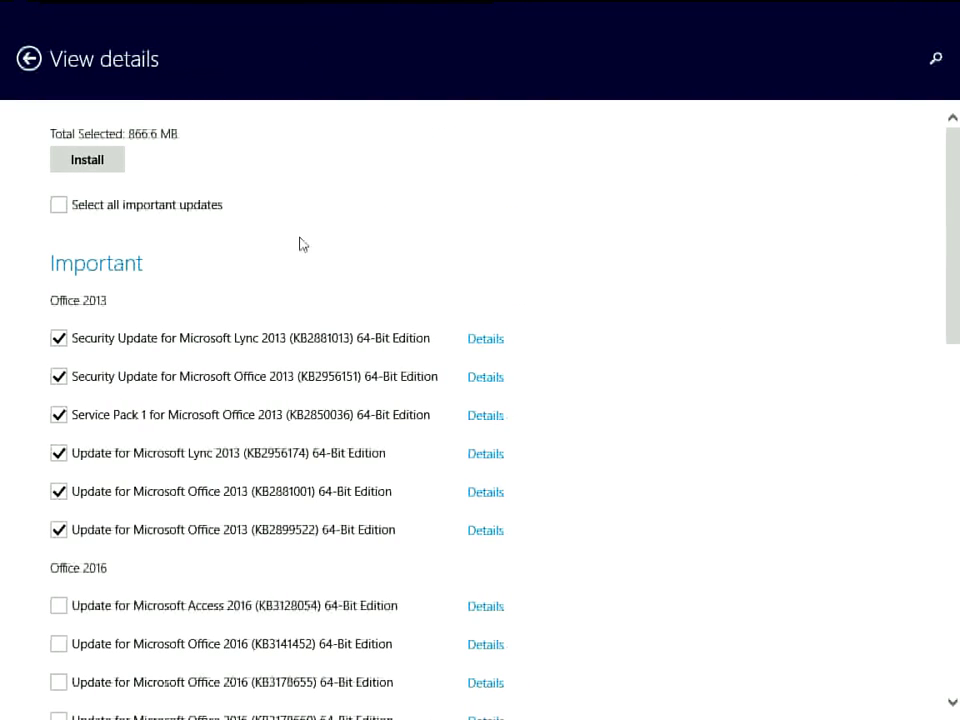
scroll(159, 319, down, 1)
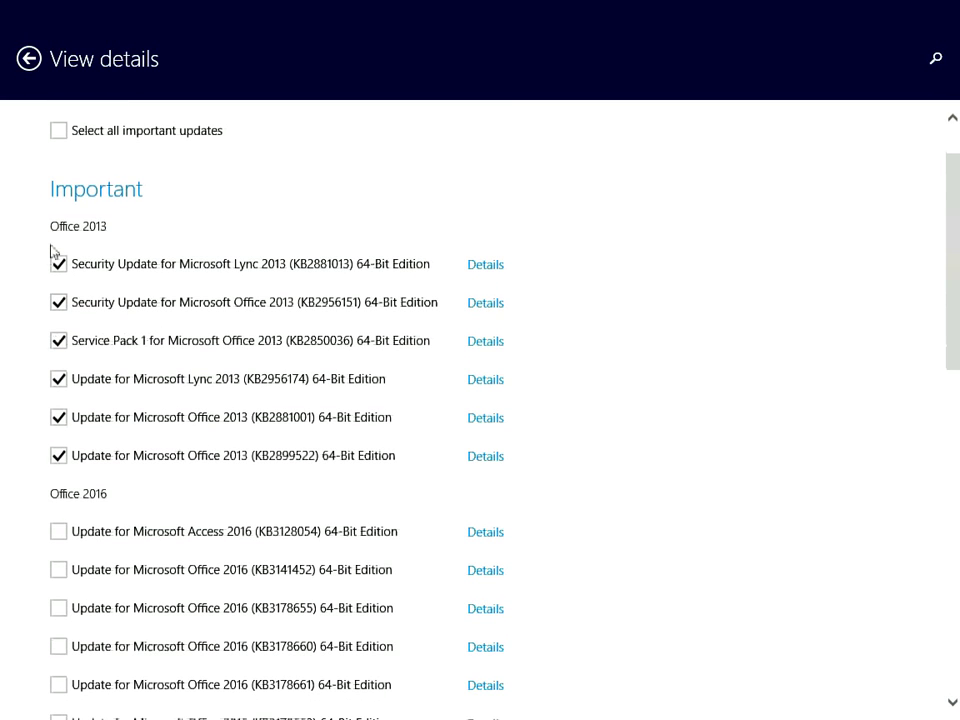
scroll(53, 250, down, 7)
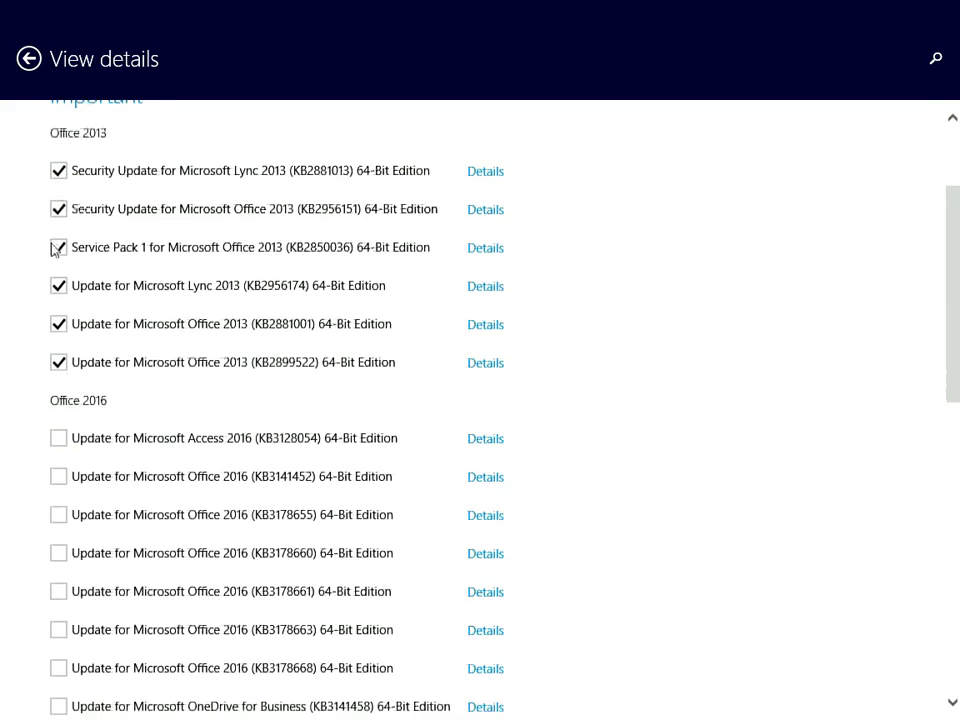
scroll(53, 250, up, 7)
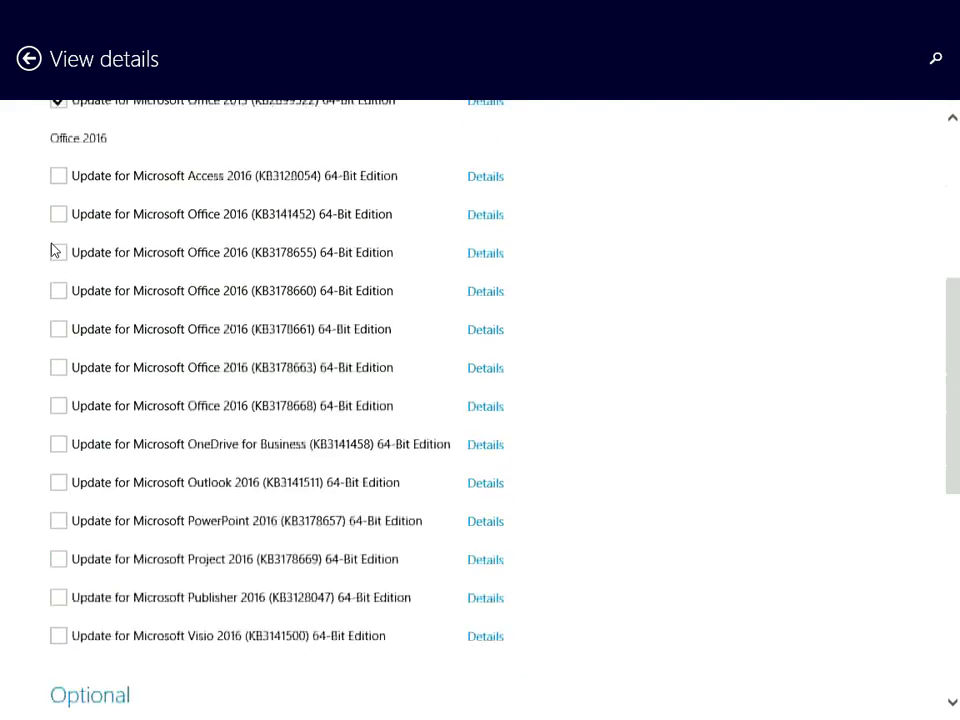
click(60, 210)
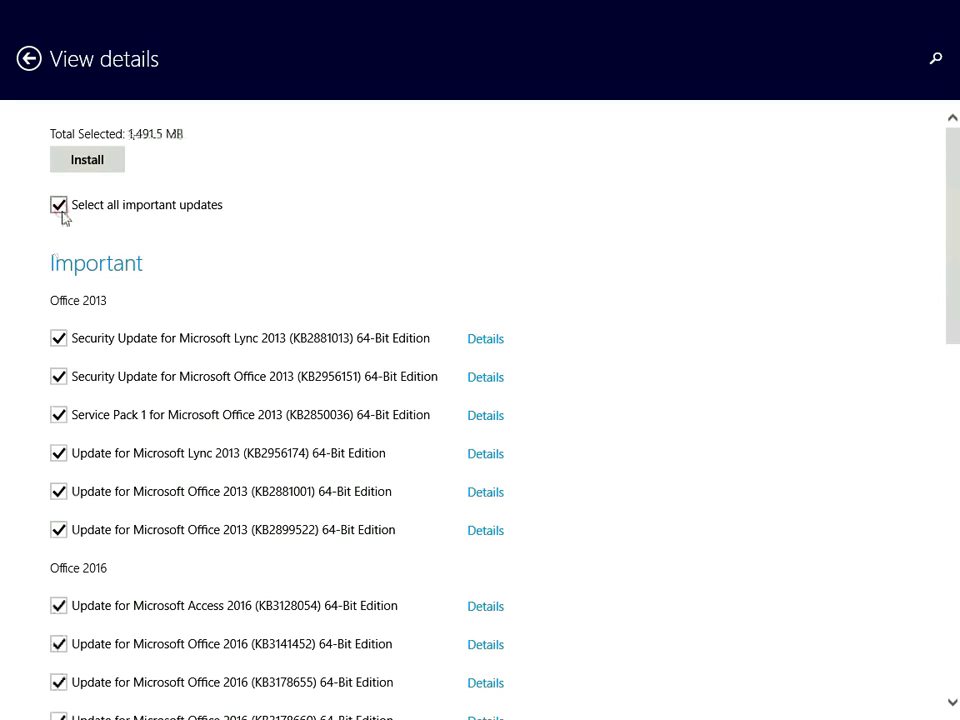
click(88, 163)
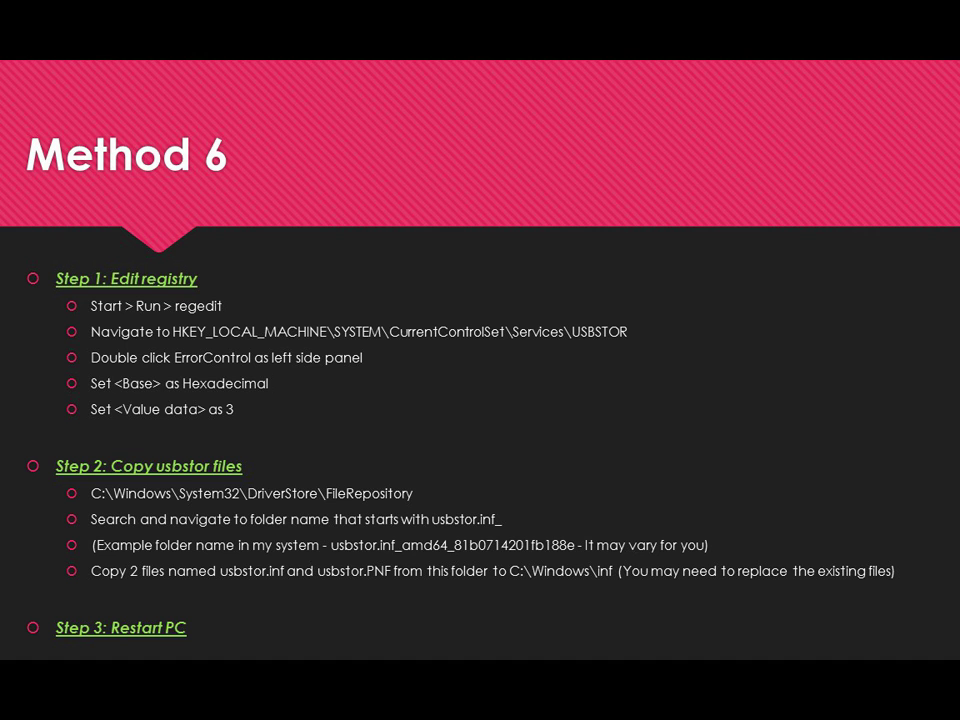
Exit the Method 6 slide show and launch regedit from the Run prompt.
key(Escape)
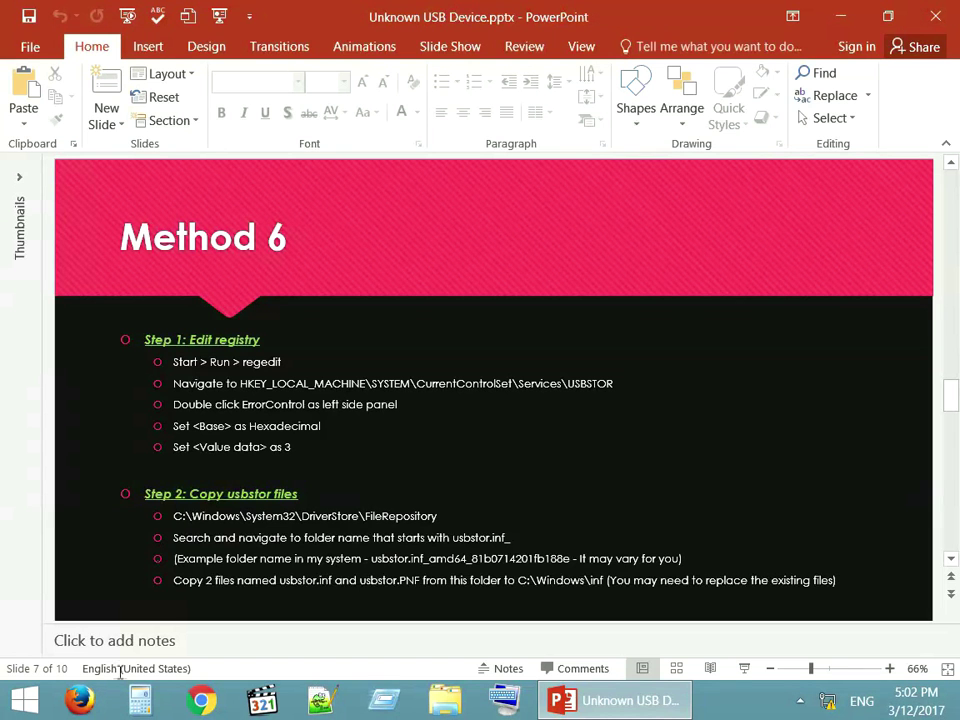
key(super+r)
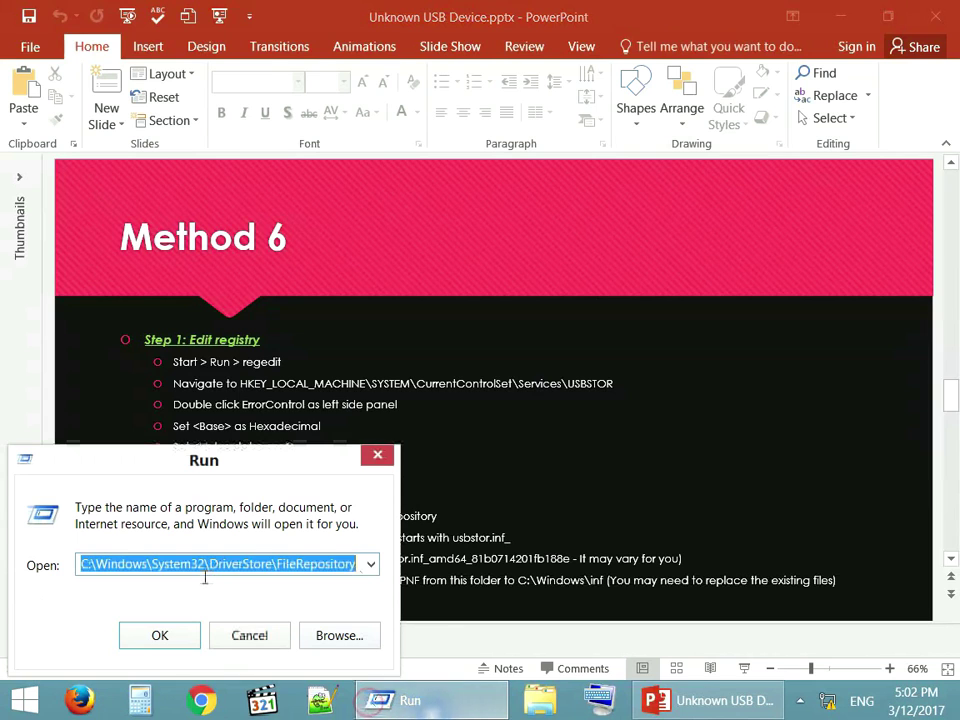
text(regedi)
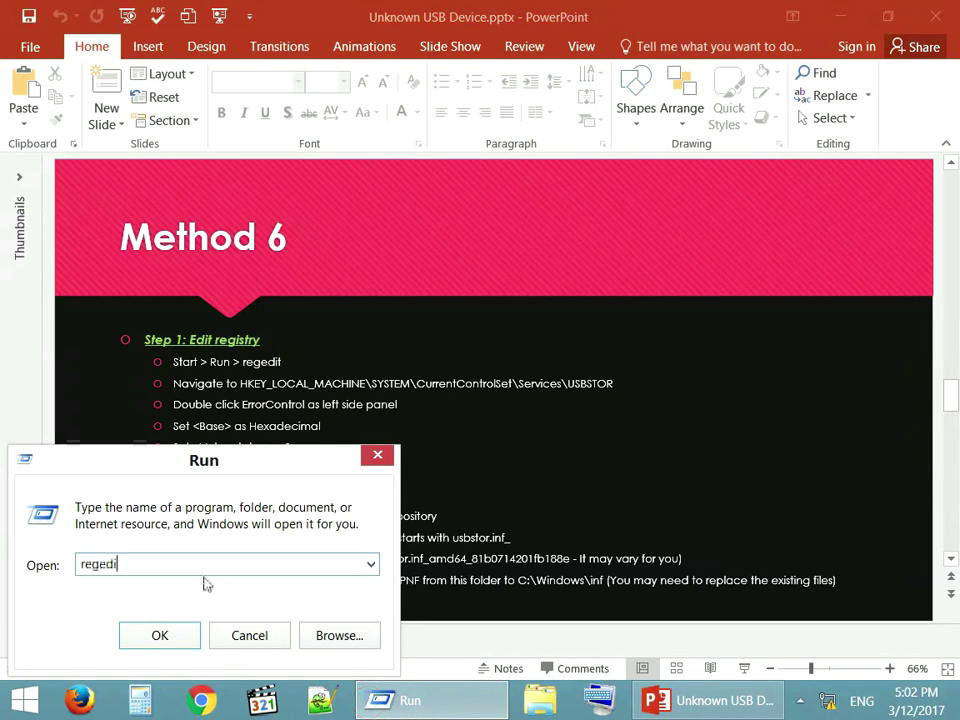
text(t)
key(Return)
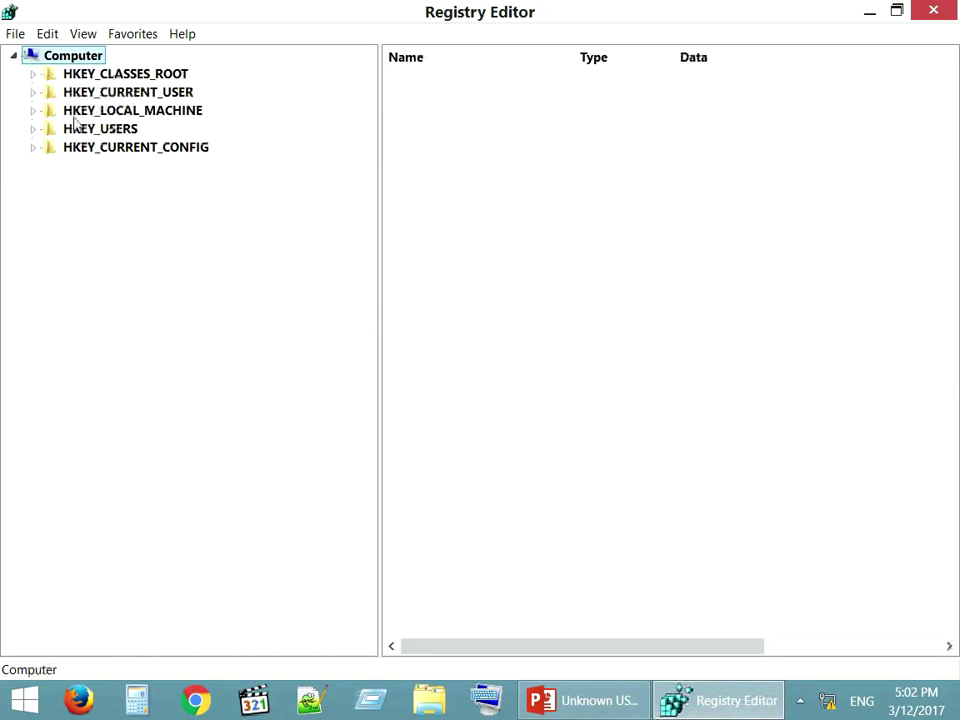
Expand HKEY_LOCAL_MACHINE\SYSTEM\CurrentControlSet\Services, checking the path on the Method 6 slide.
click(31, 111)
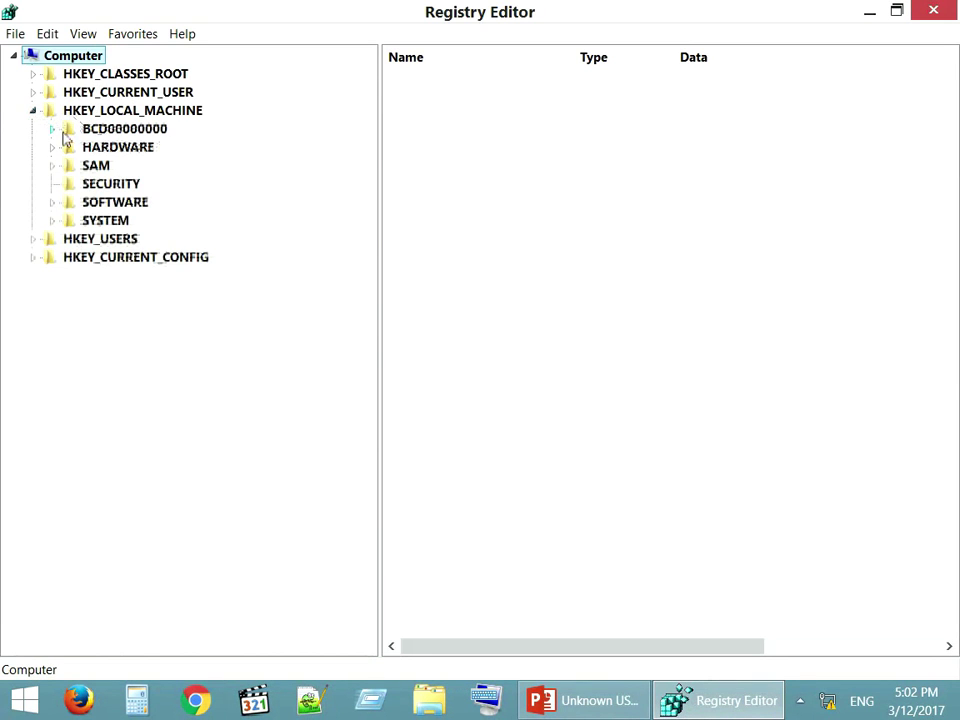
click(582, 700)
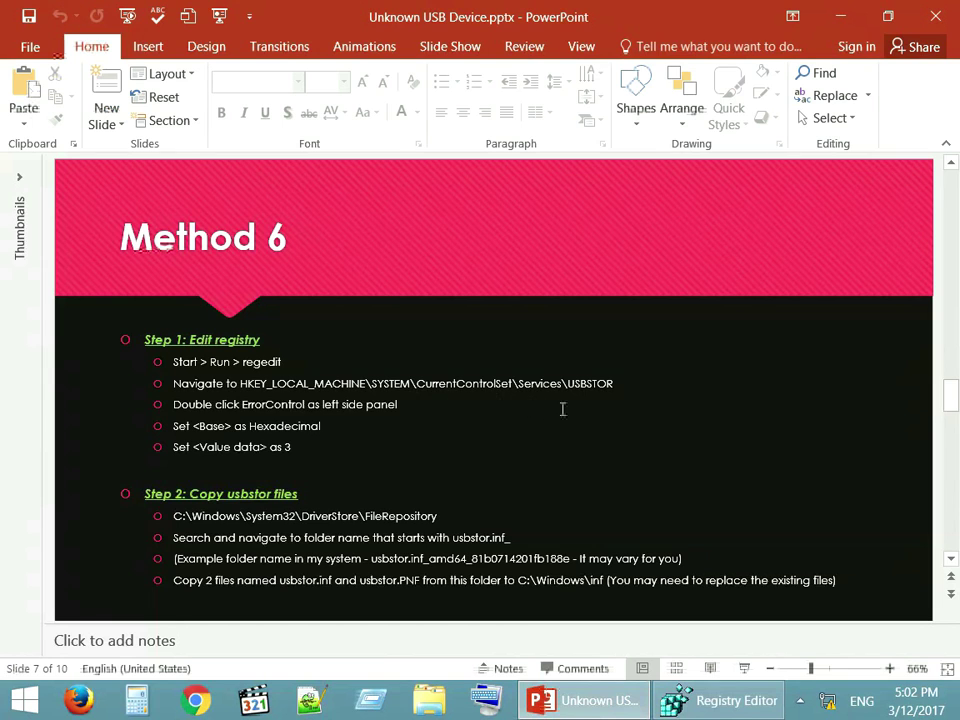
key(alt+Tab)
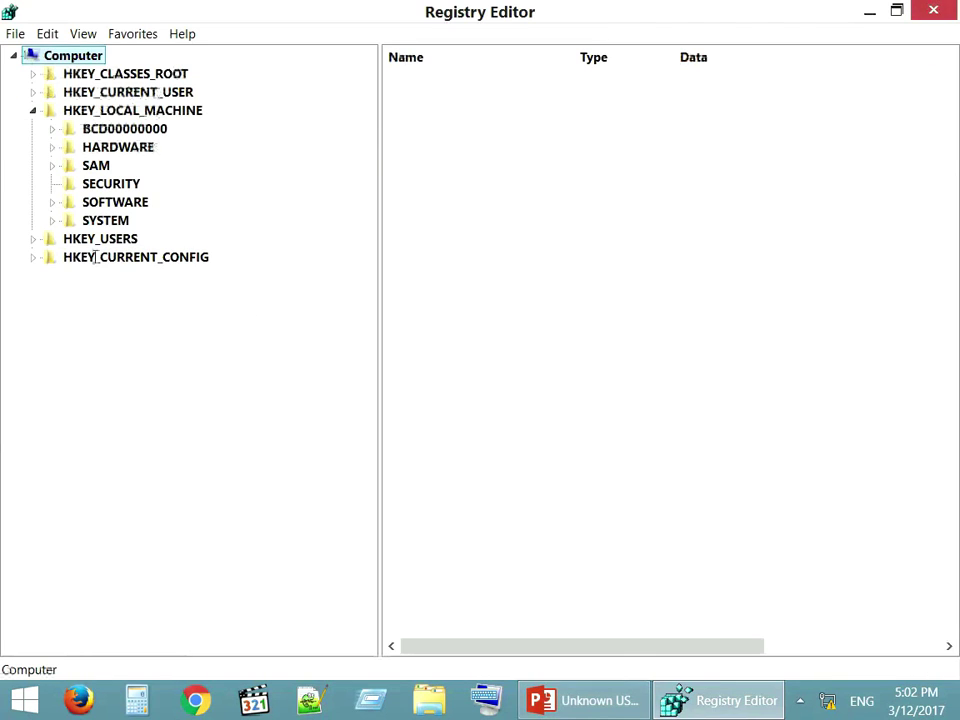
click(52, 220)
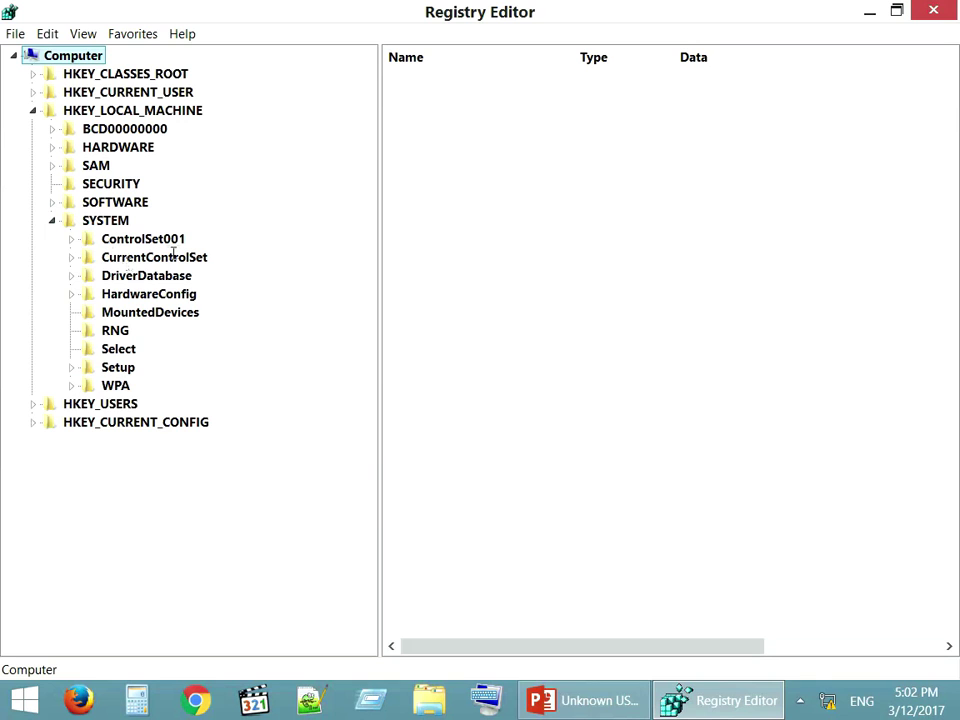
click(71, 257)
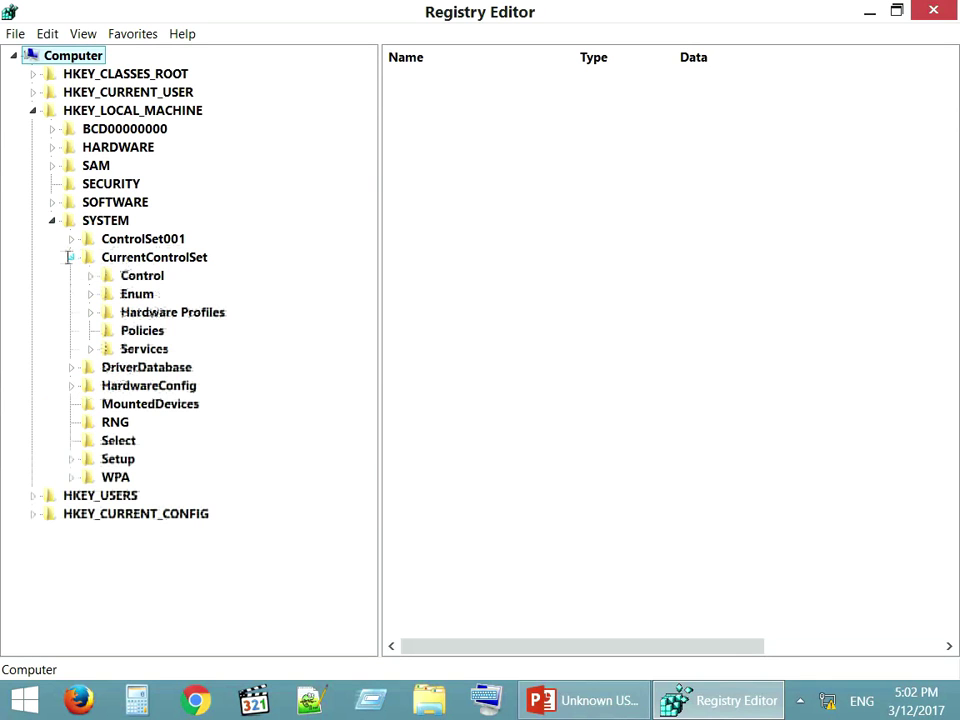
click(91, 349)
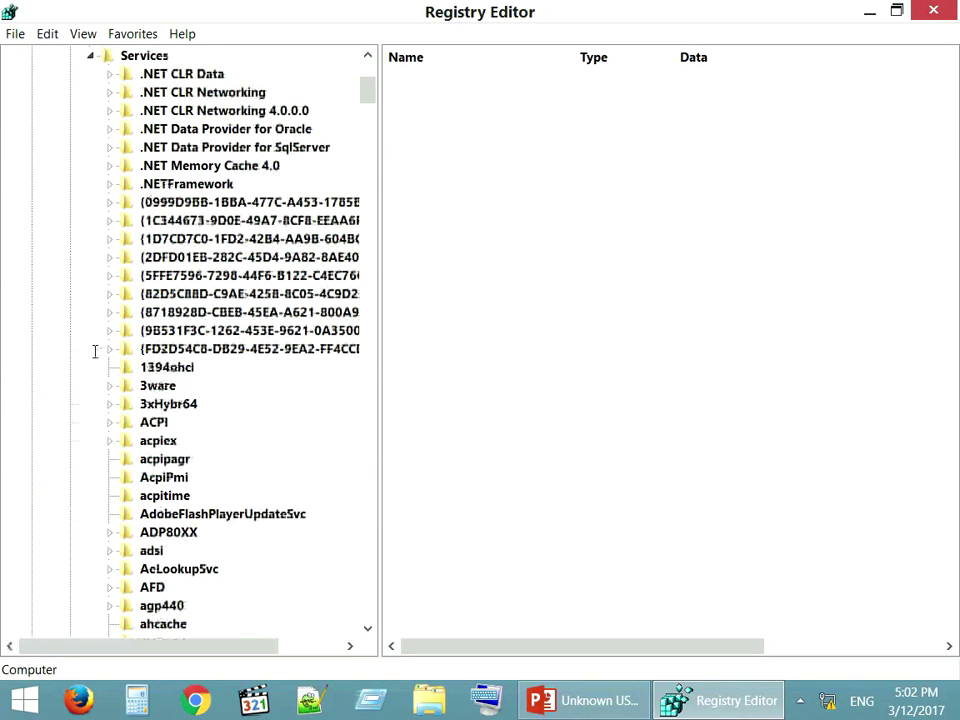
click(605, 702)
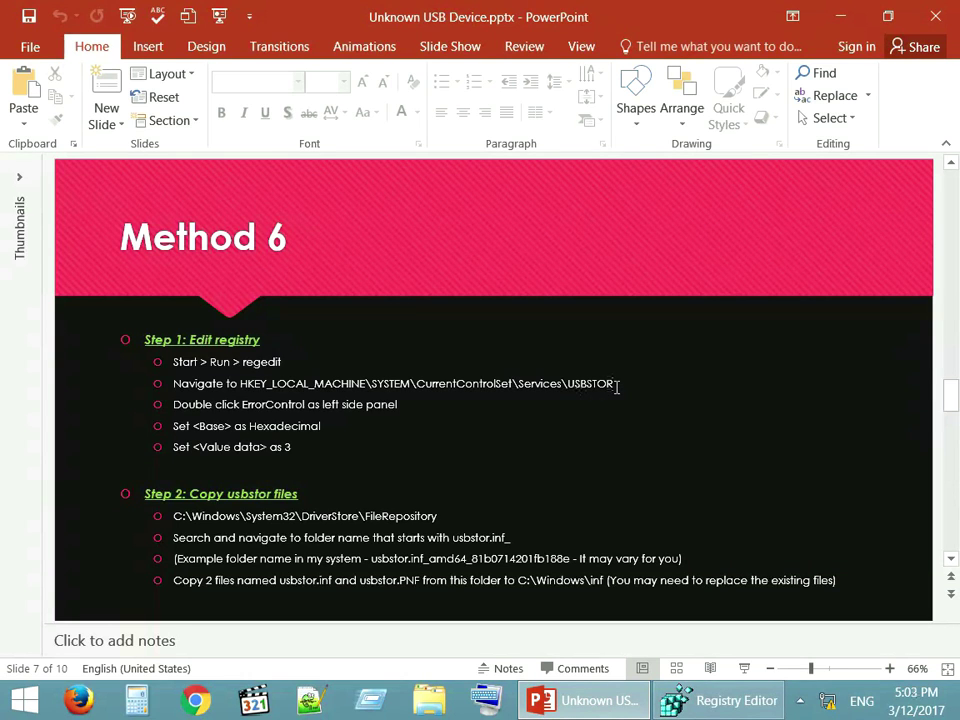
key(alt+Tab)
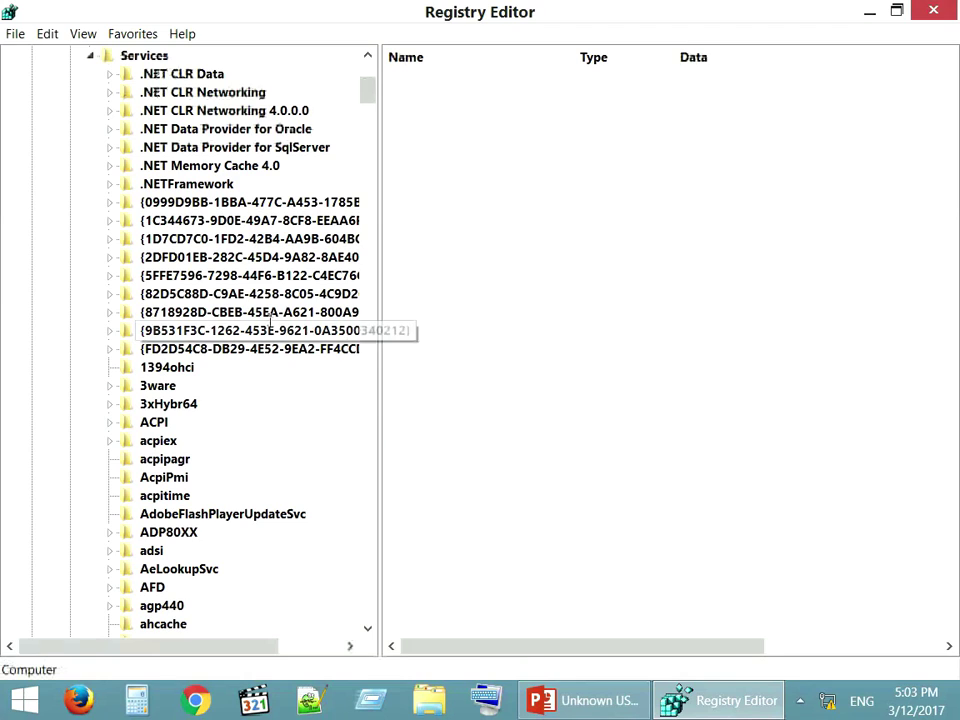
Move through the service keys and select the USBSTOR key.
click(200, 312)
key(u)
key(u)
key(u)
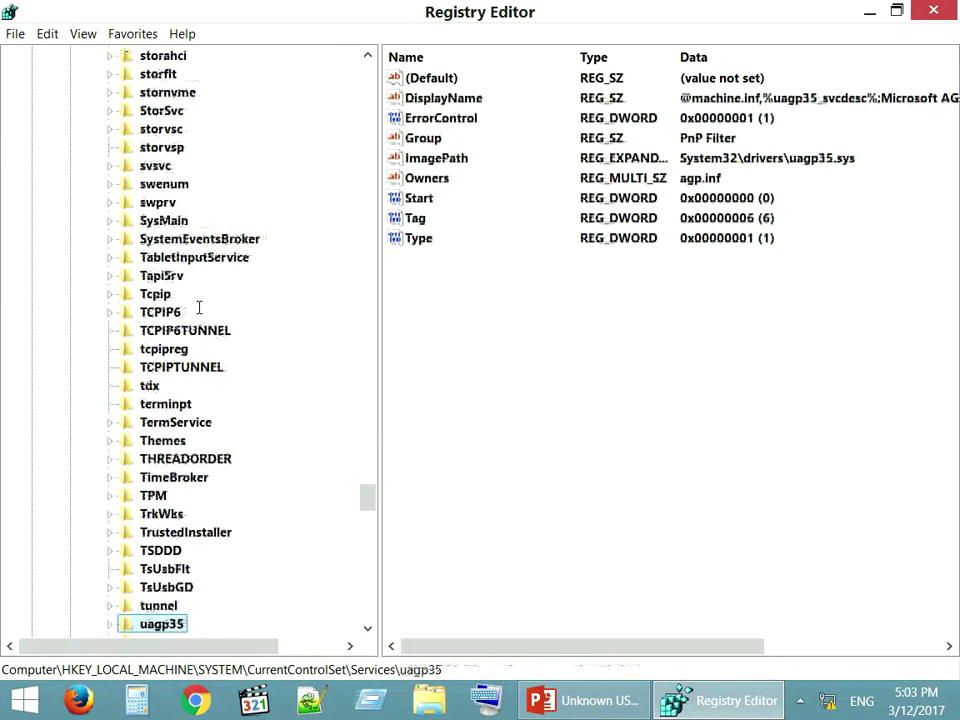
key(u)
key(u)
key(u)
key(u)
key(u)
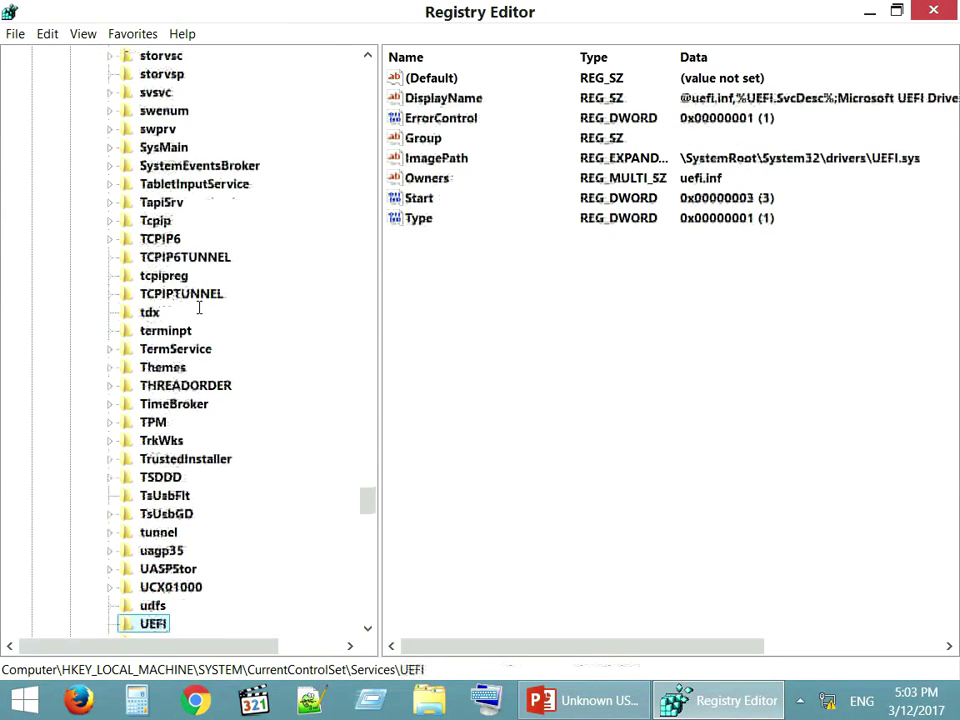
key(u)
key(u)
key(u)
key(u)
key(u)
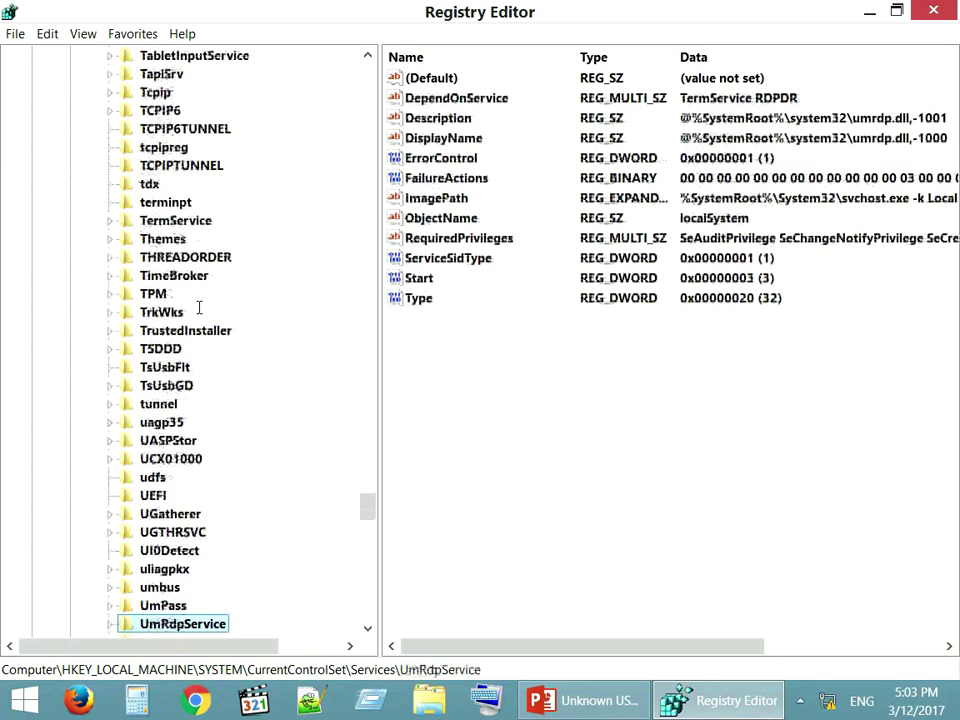
scroll(199, 307, down, 2)
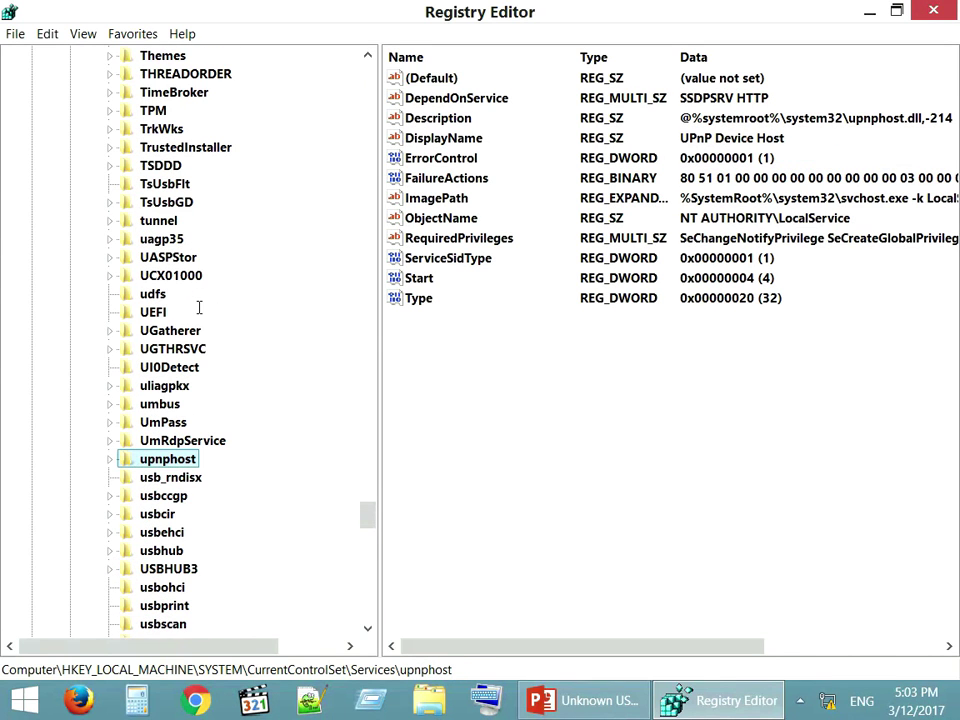
scroll(199, 307, down, 2)
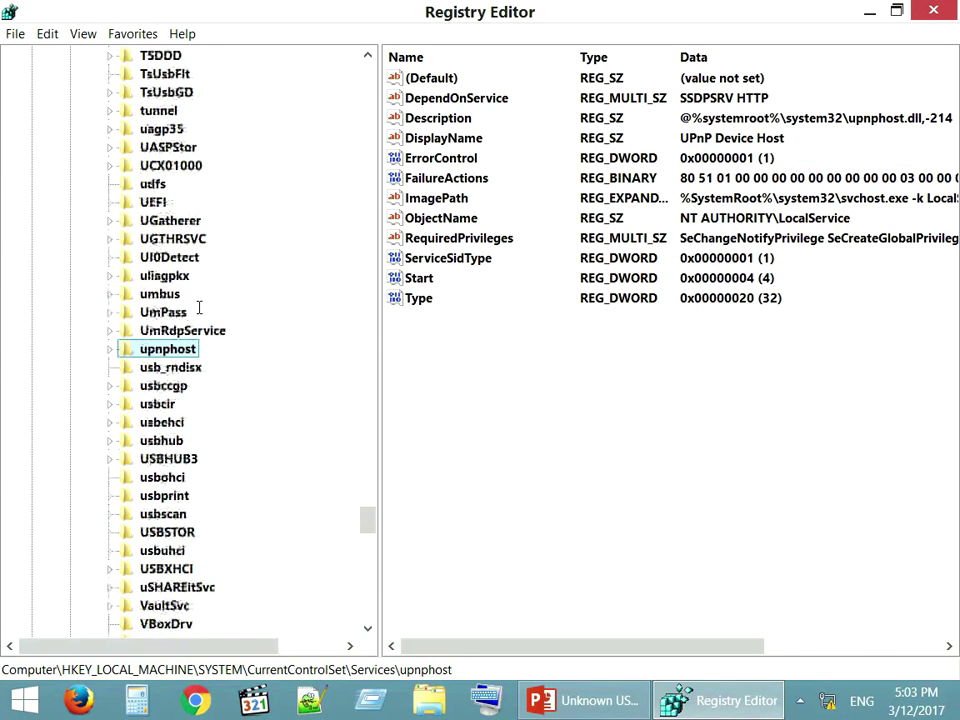
click(172, 536)
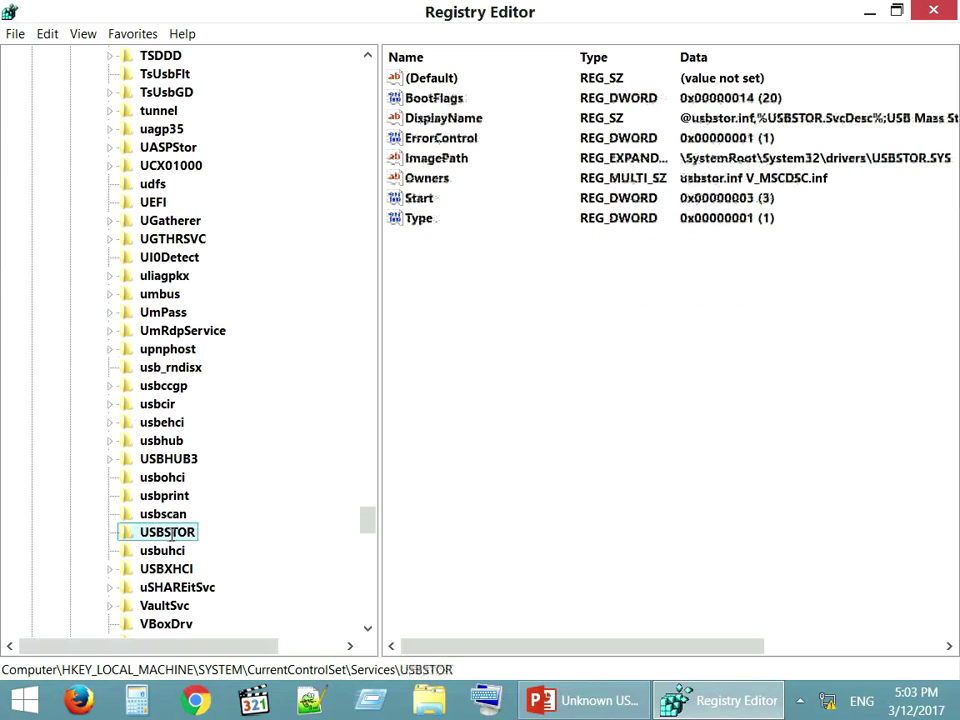
Set USBSTOR's ErrorControl to 3 in hexadecimal, then return to the Method 6 slide.
double_click(417, 138)
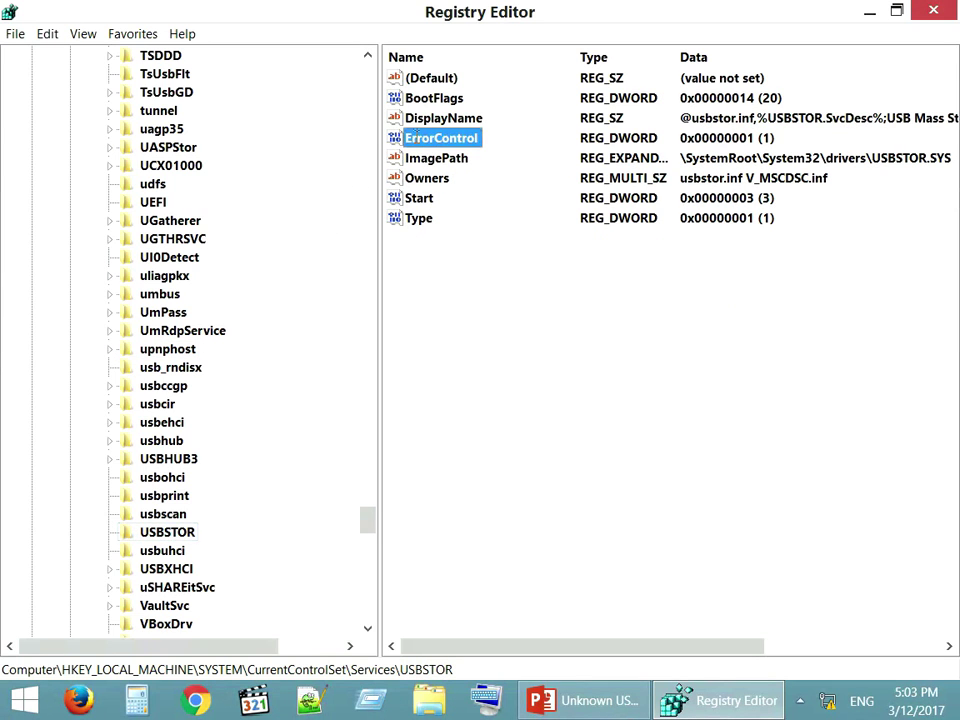
drag(214, 113, 439, 251)
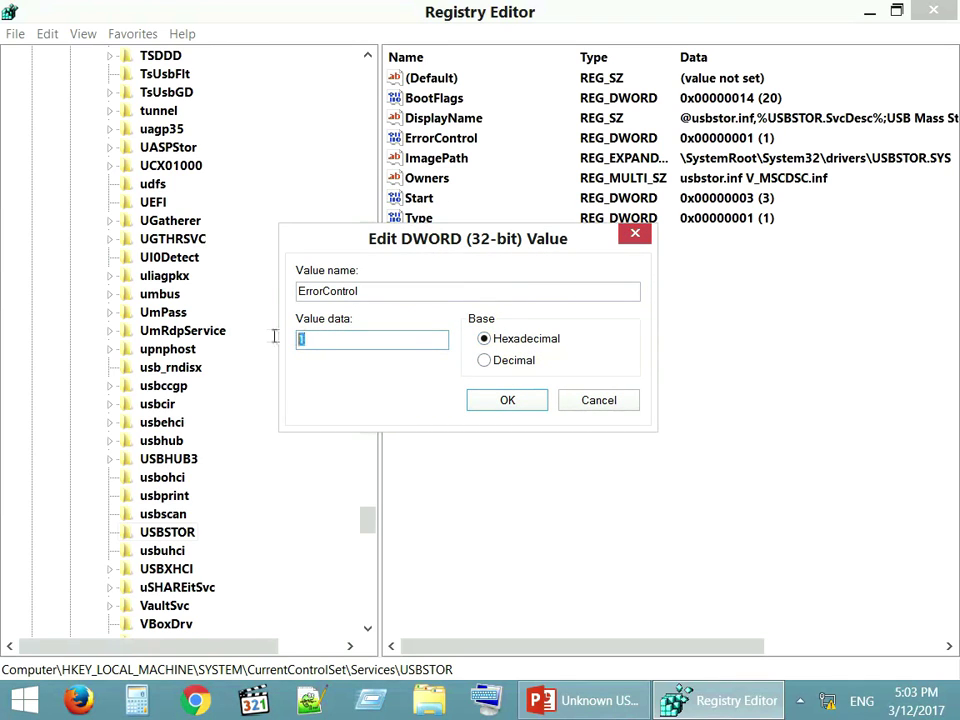
text(3)
key(alt+Tab)
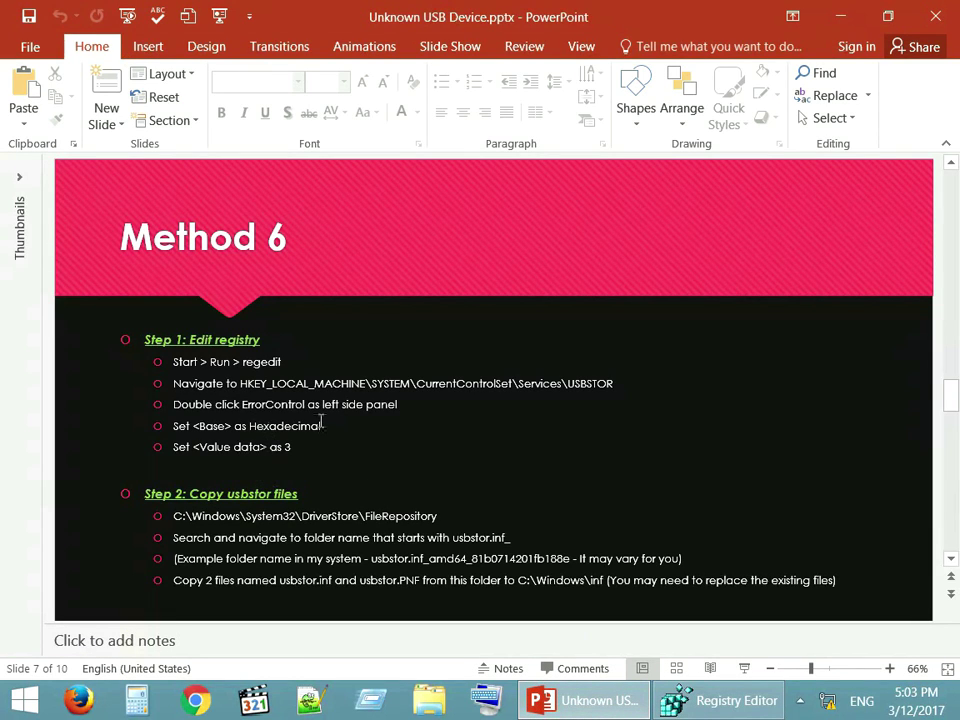
key(alt+Tab)
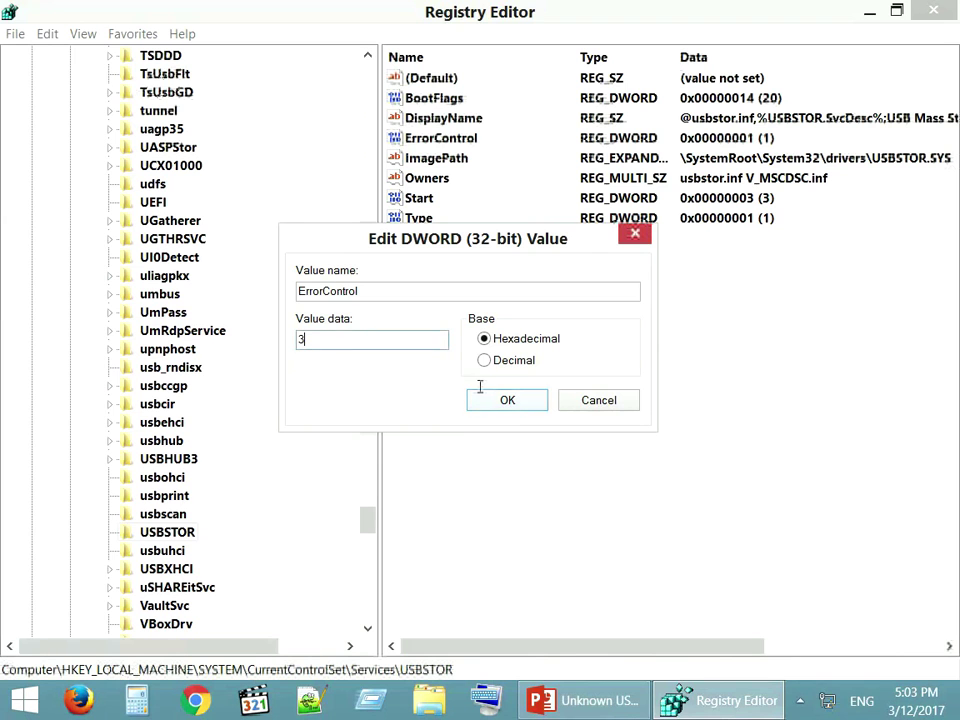
click(506, 400)
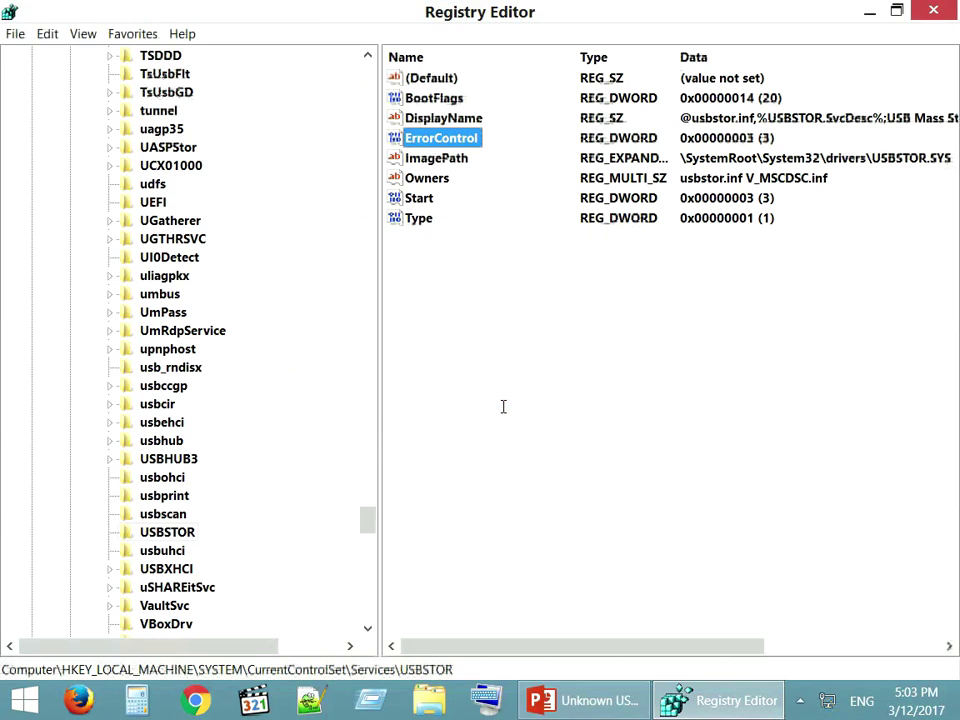
click(600, 702)
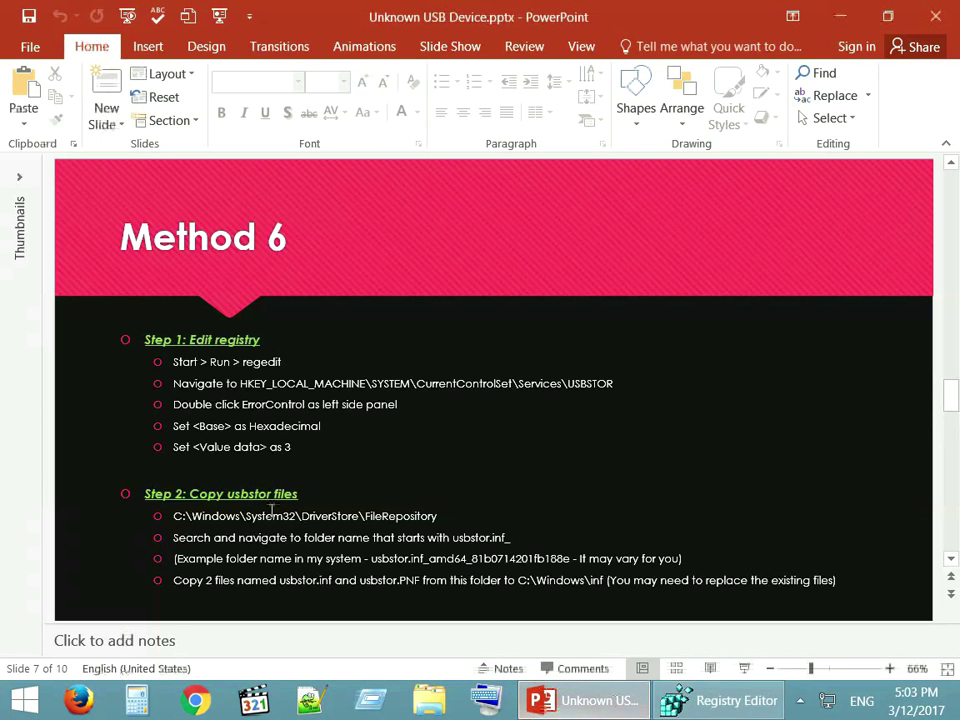
Copy the FileRepository path from the slide, exit Registry Editor, and open that folder via Run.
drag(438, 516, 174, 518)
key(ctrl+c)
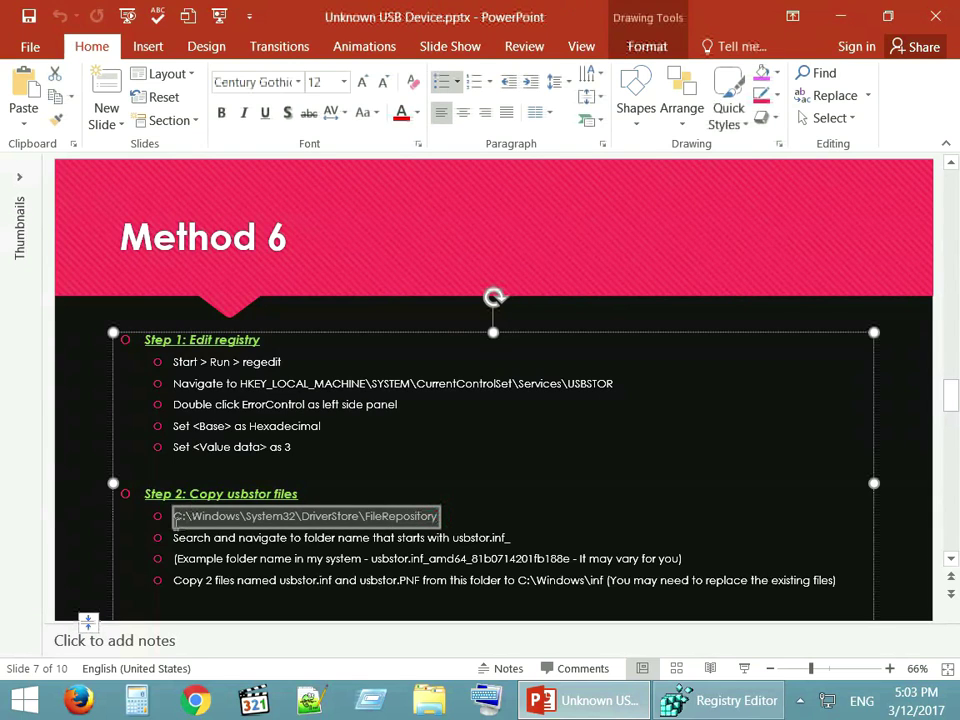
click(718, 700)
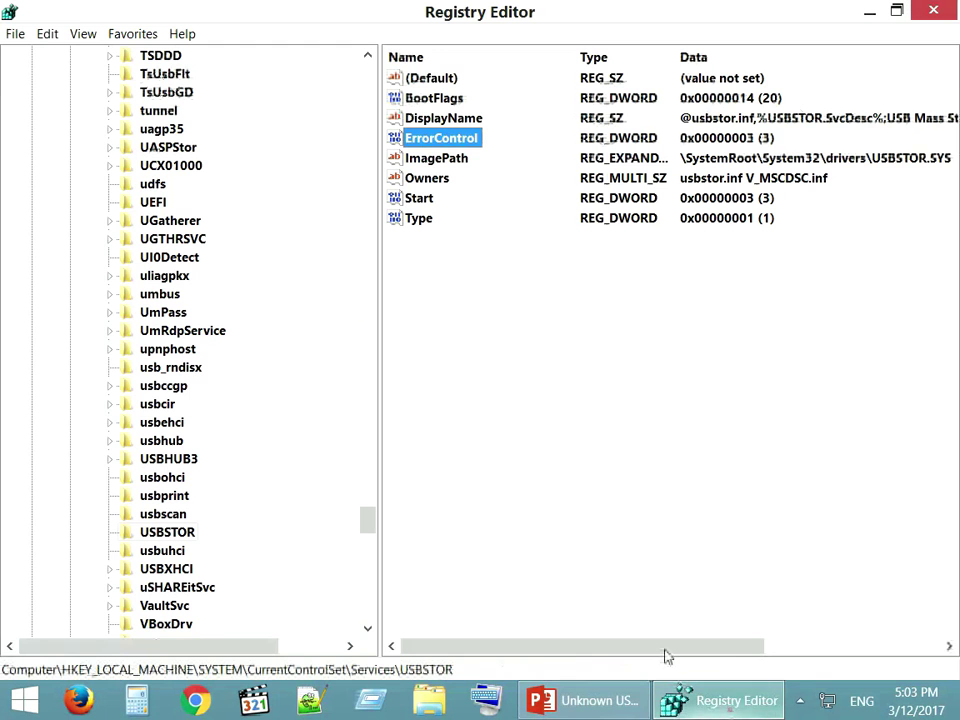
click(15, 34)
click(70, 219)
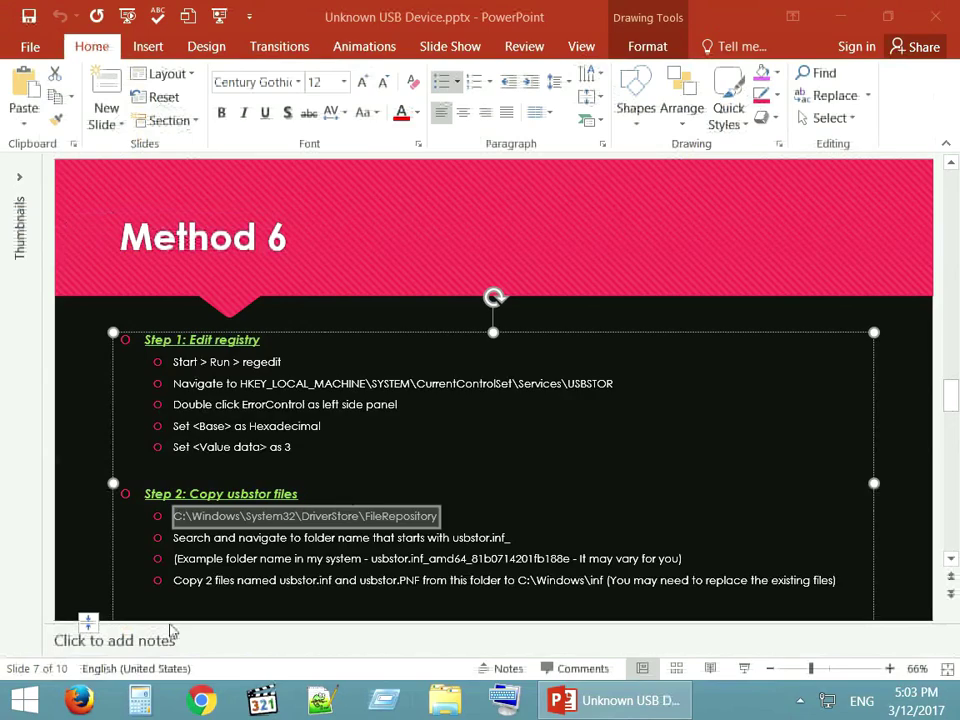
key(super+r)
key(ctrl+v)
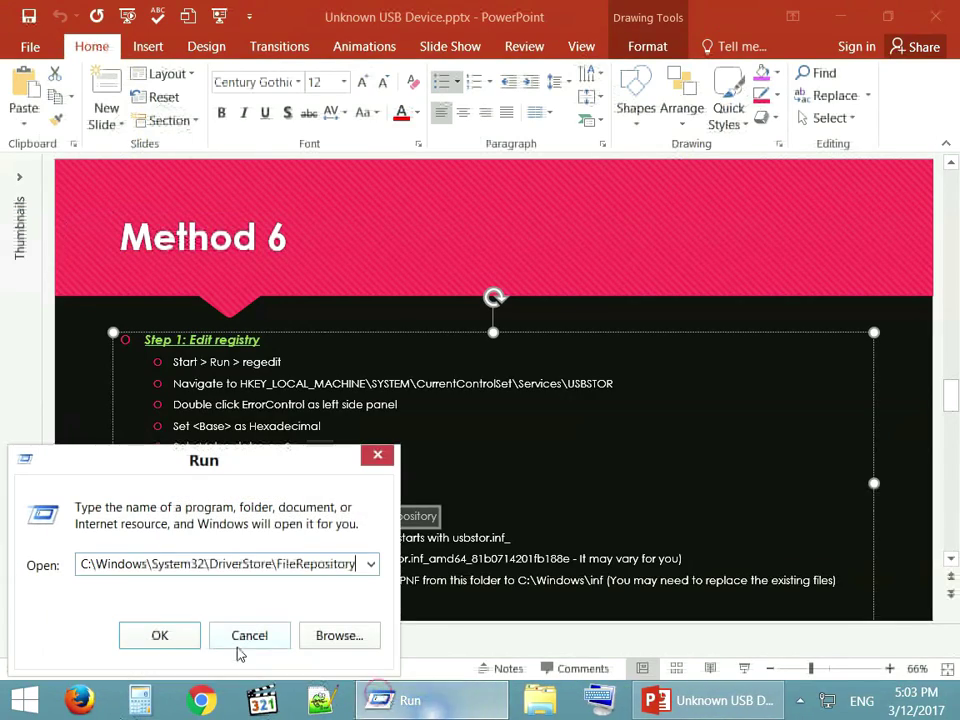
click(159, 640)
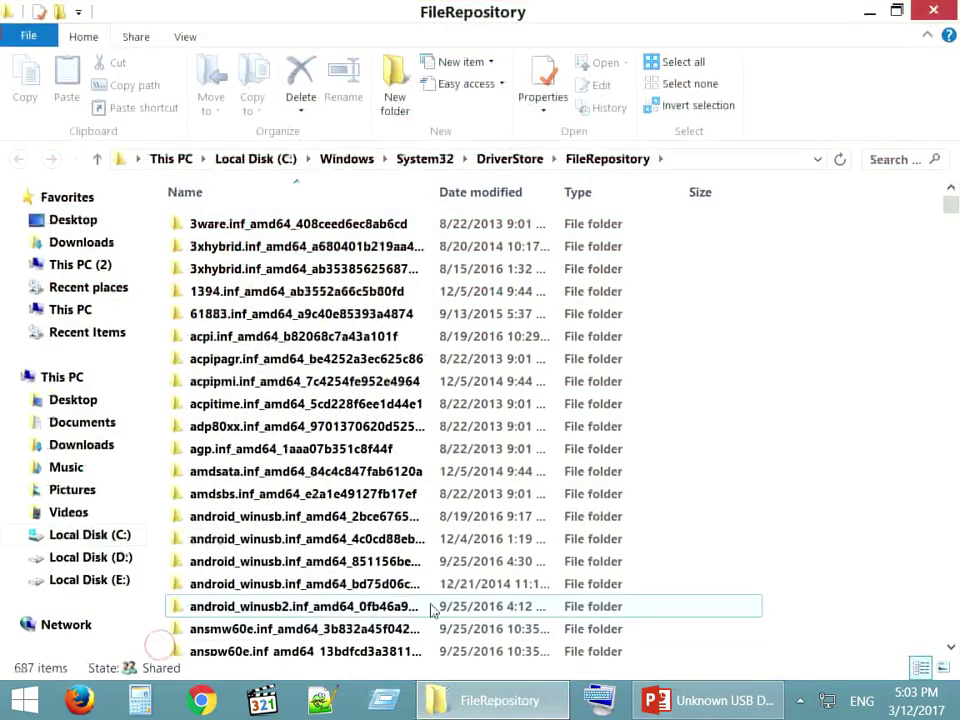
Select the folder name prefix 'usbstor.inf_' on the instruction slide.
key(alt+Tab)
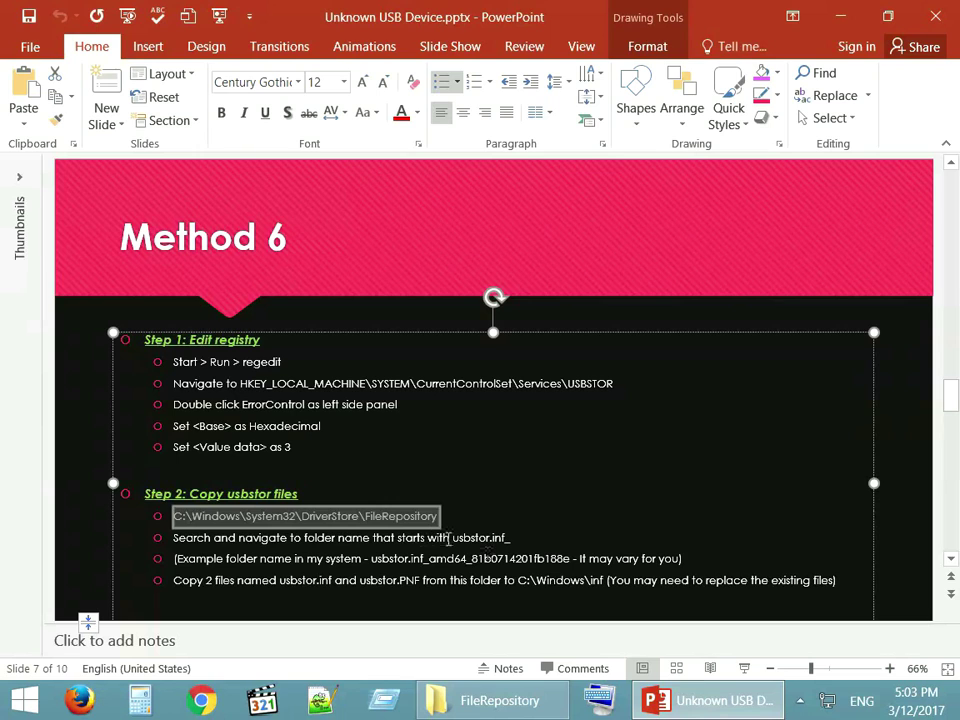
drag(428, 538, 511, 538)
click(509, 537)
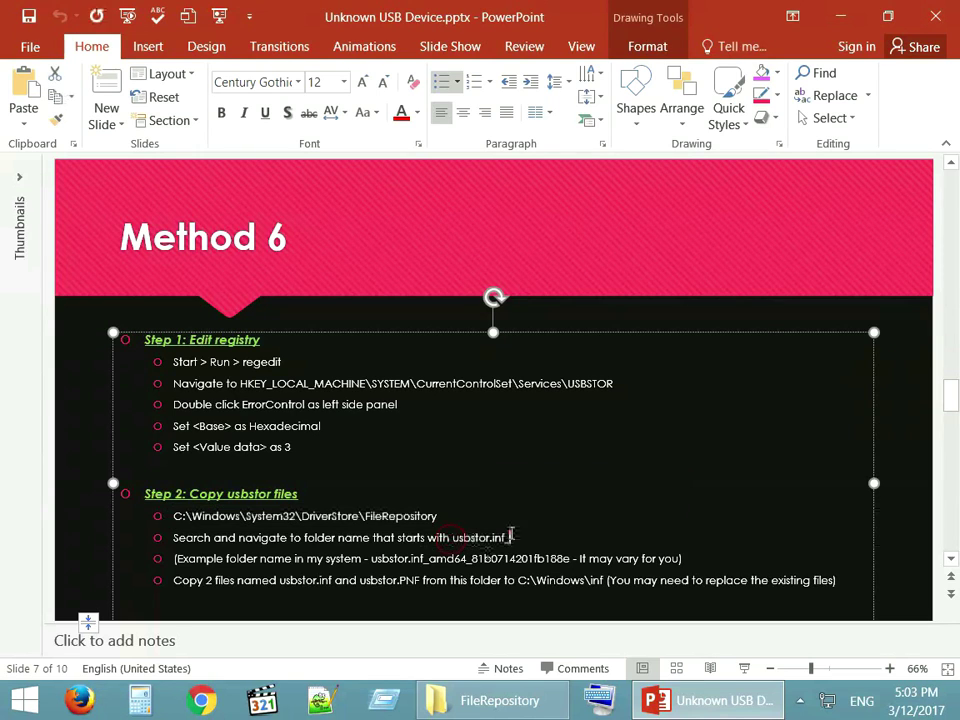
drag(453, 538, 516, 532)
key(ctrl+c)
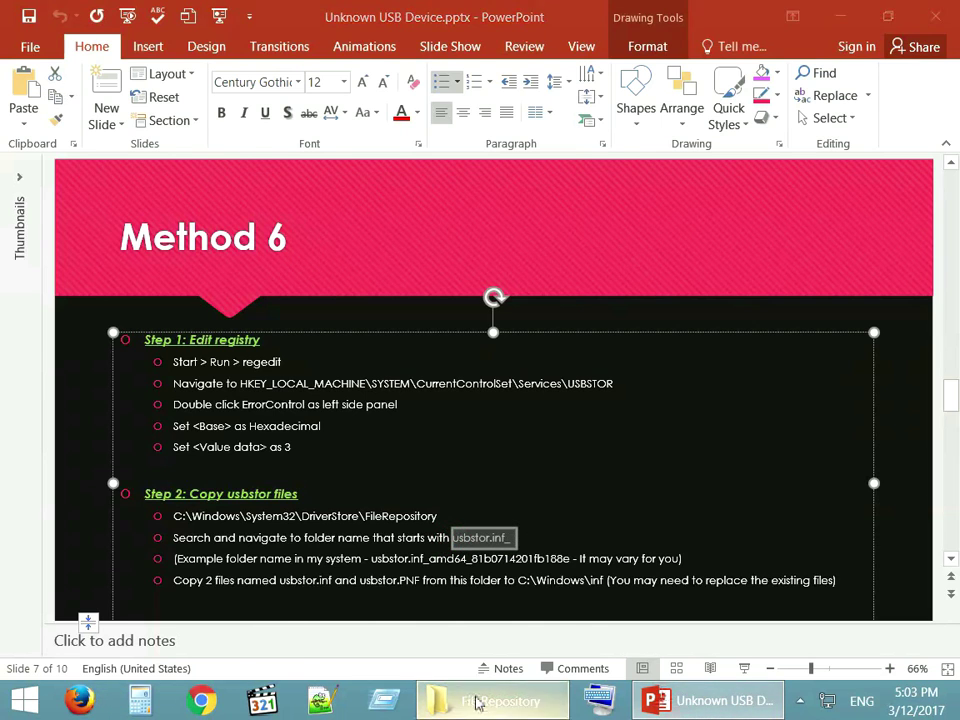
Search FileRepository for 'usbstor.inf_' and open the usbstor.inf_amd64_81b0714201fb188e folder.
click(476, 700)
click(897, 160)
key(ctrl+v)
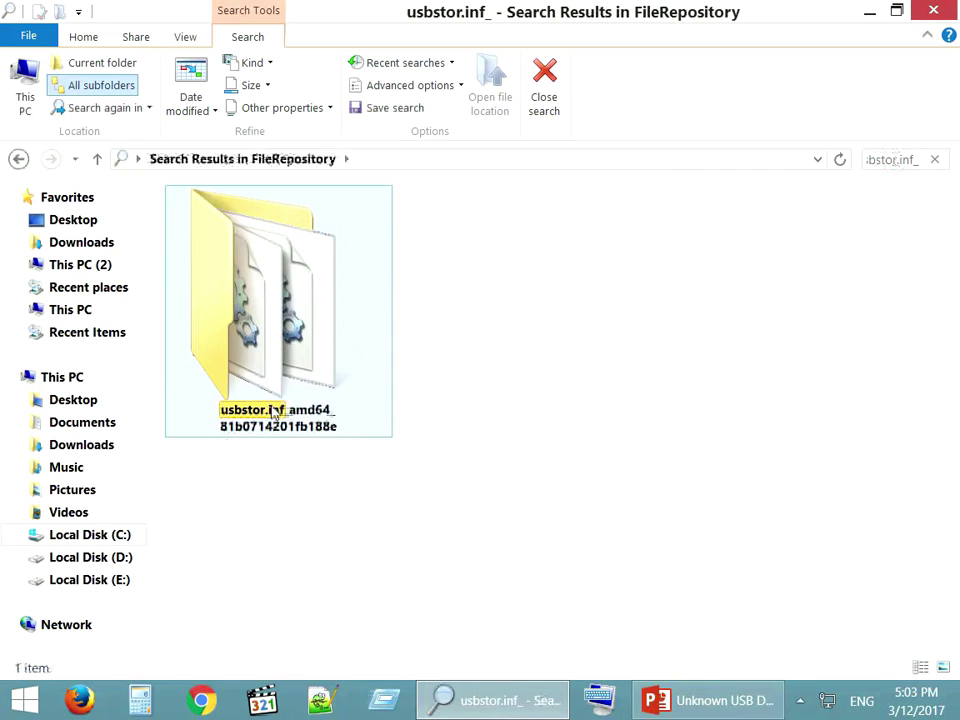
double_click(237, 405)
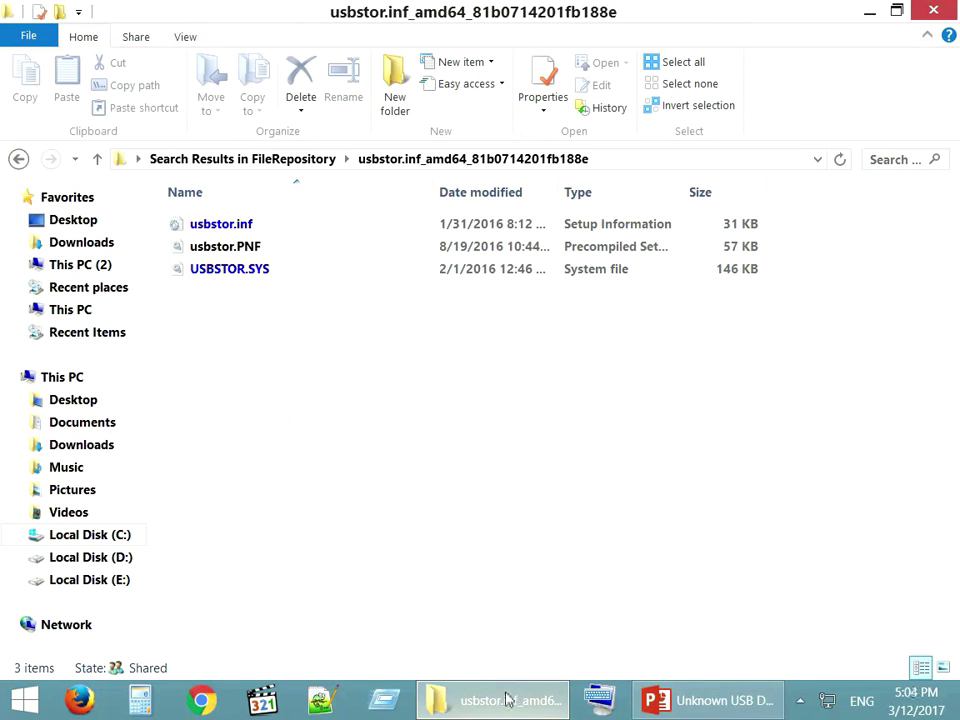
Check the slide, then select both usbstor.inf and usbstor.PNF in the folder.
click(731, 704)
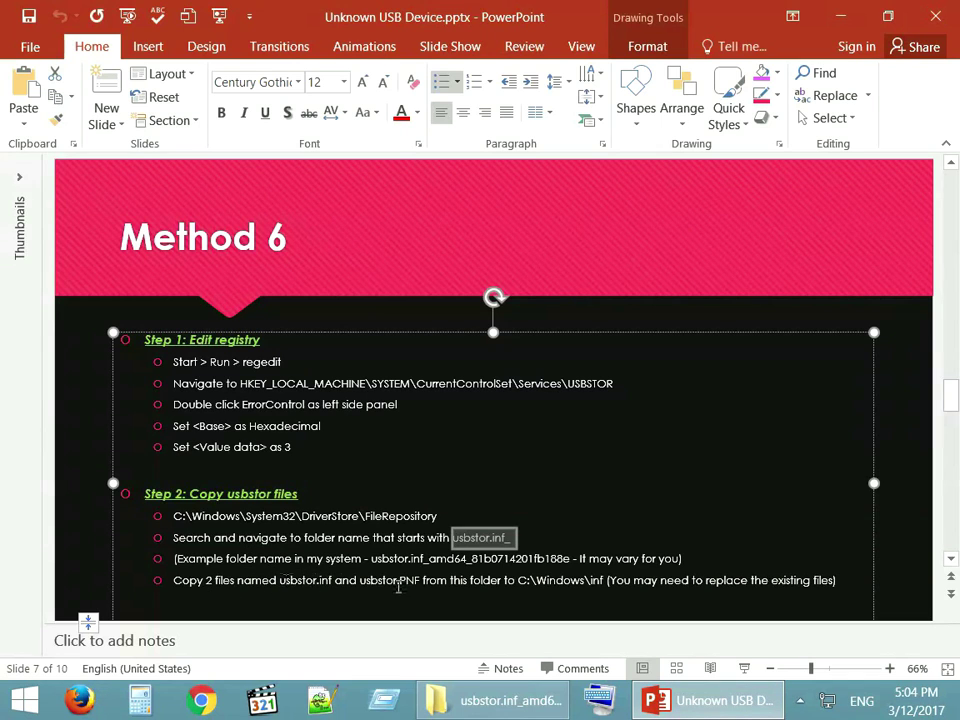
key(alt+Tab)
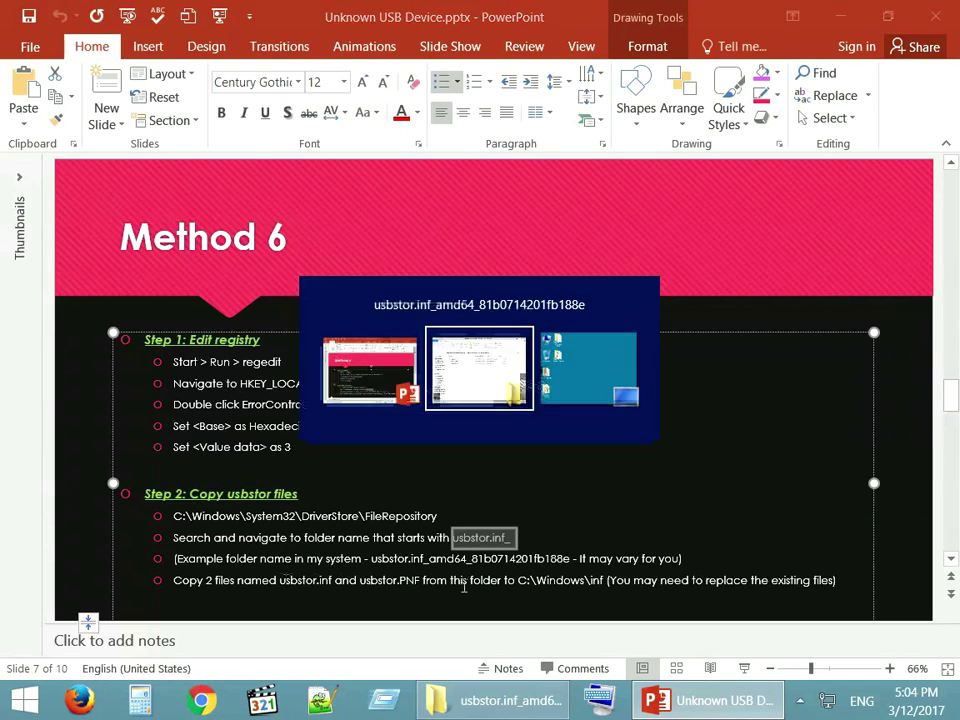
click(222, 224)
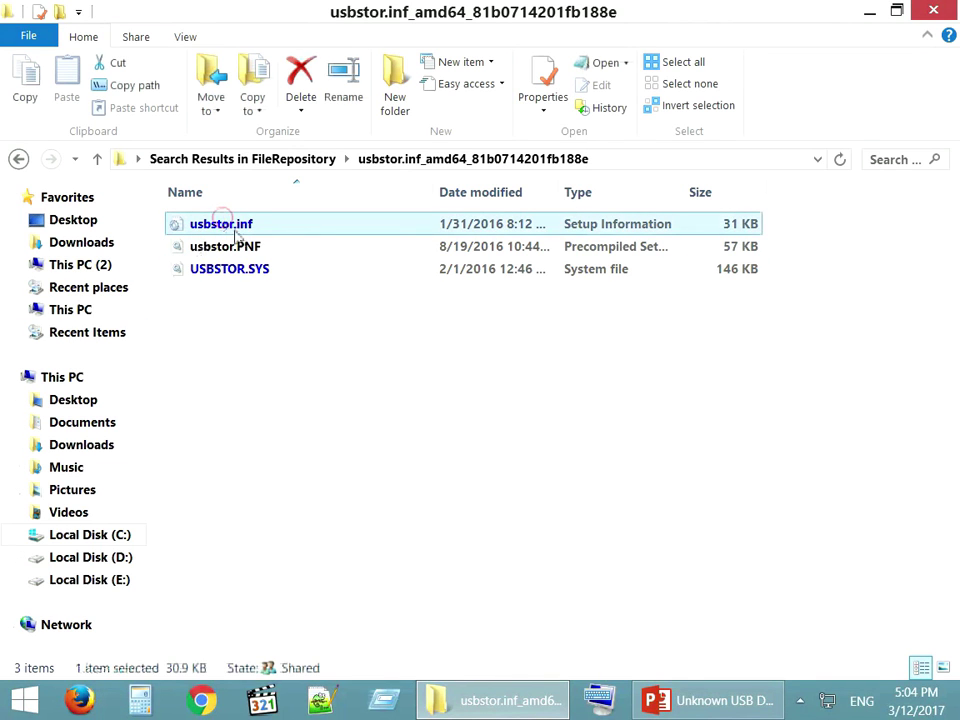
ctrl+click(242, 249)
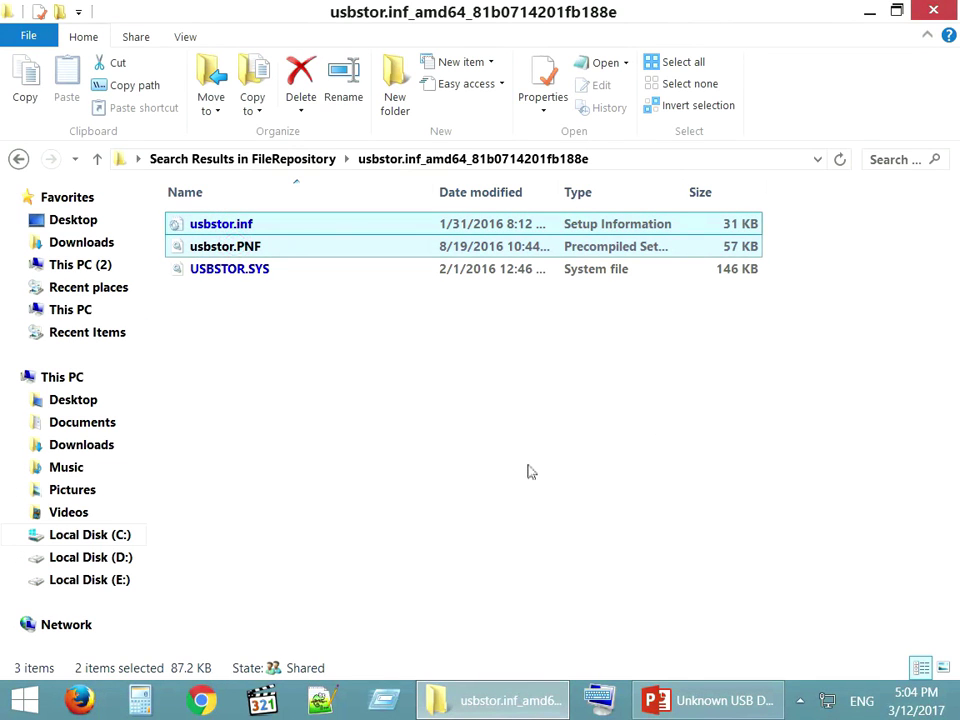
key(alt+Tab)
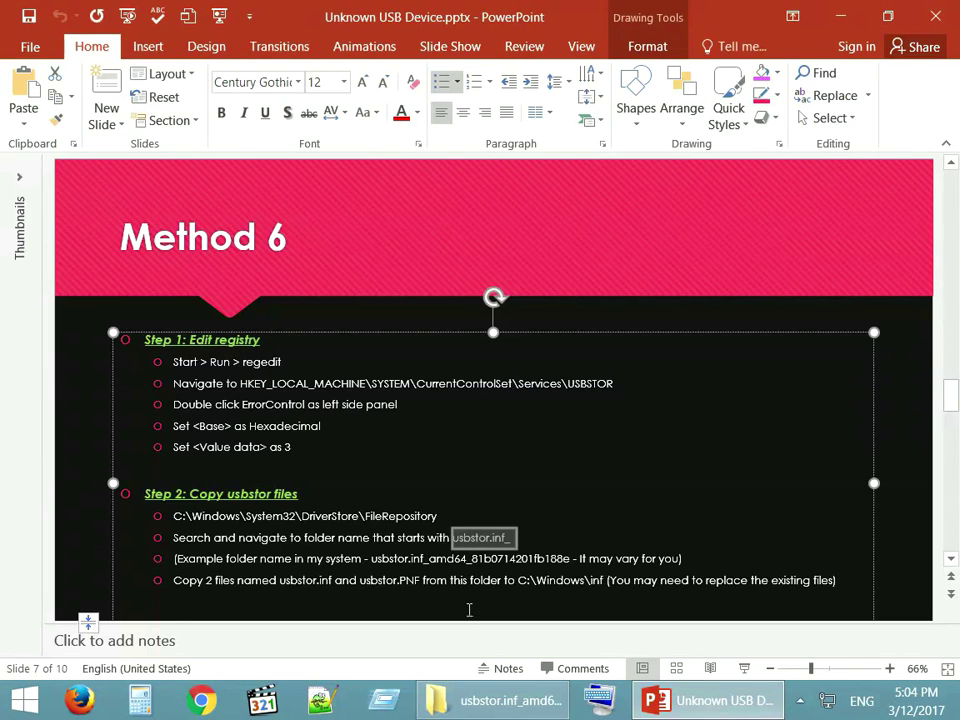
Copy the selected usbstor.inf and usbstor.PNF files.
key(alt+Tab)
right_click(240, 246)
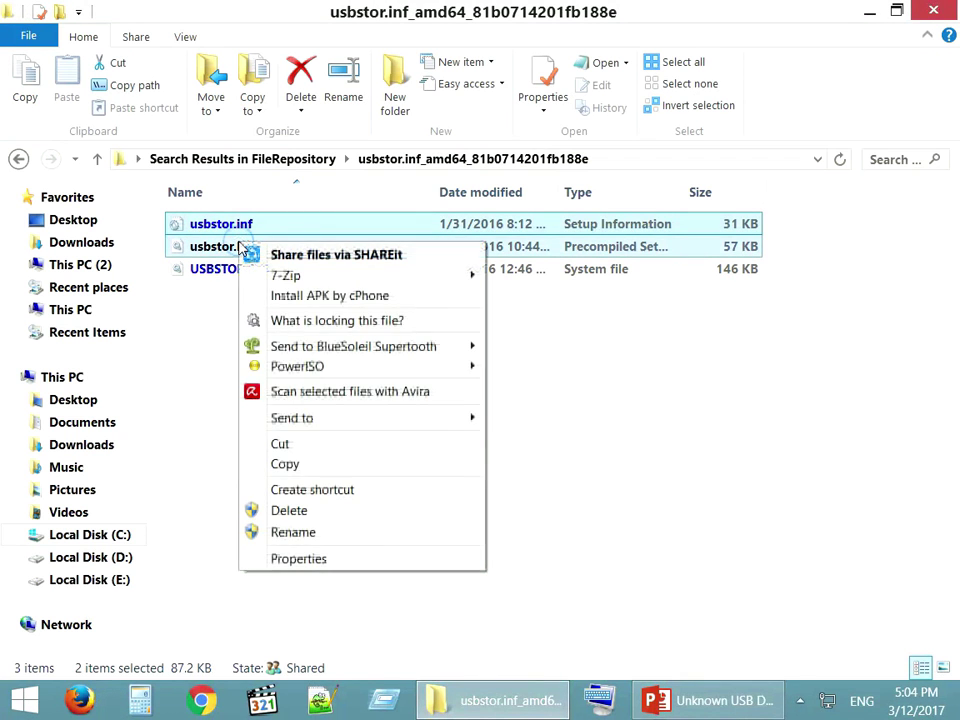
click(322, 466)
Take the C:\Windows\inf path from the slide and open it via the Run box.
key(alt+Tab)
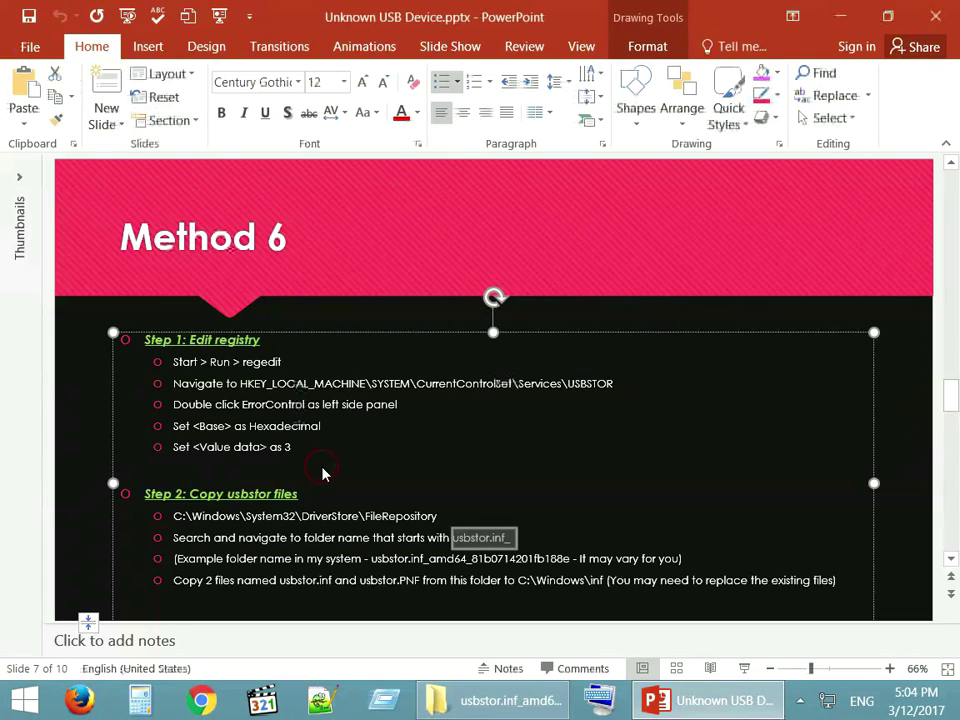
click(540, 559)
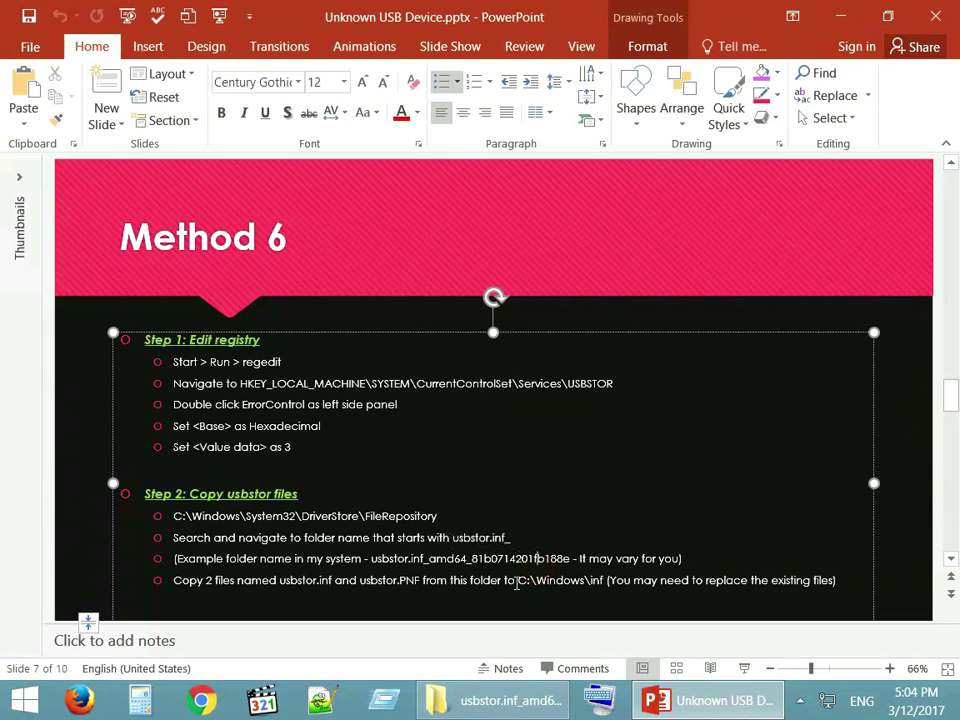
drag(519, 581, 605, 581)
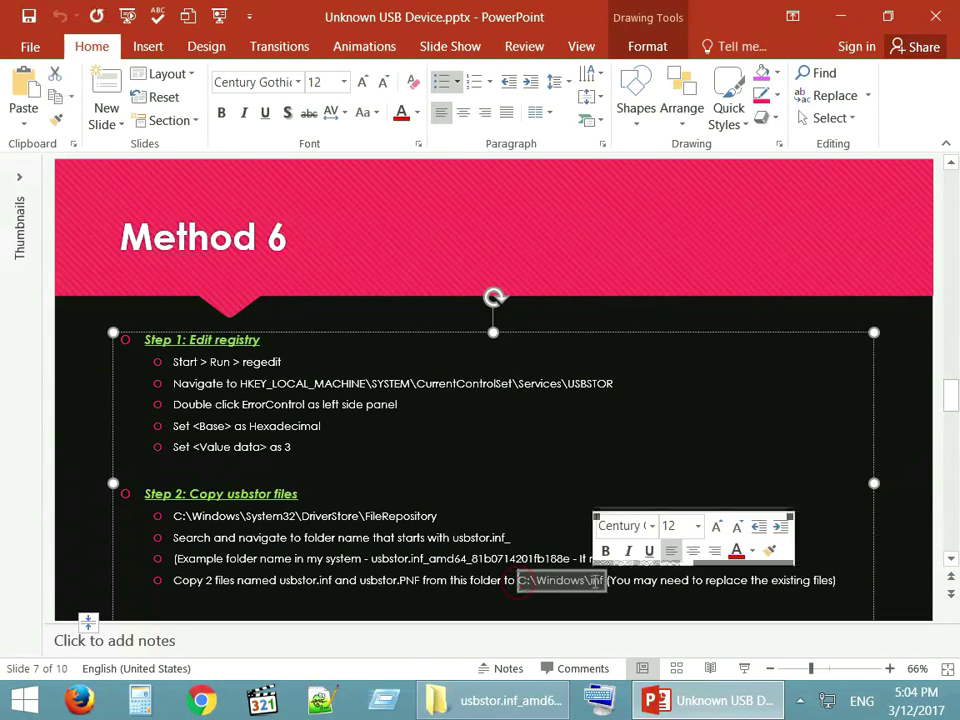
key(super+r)
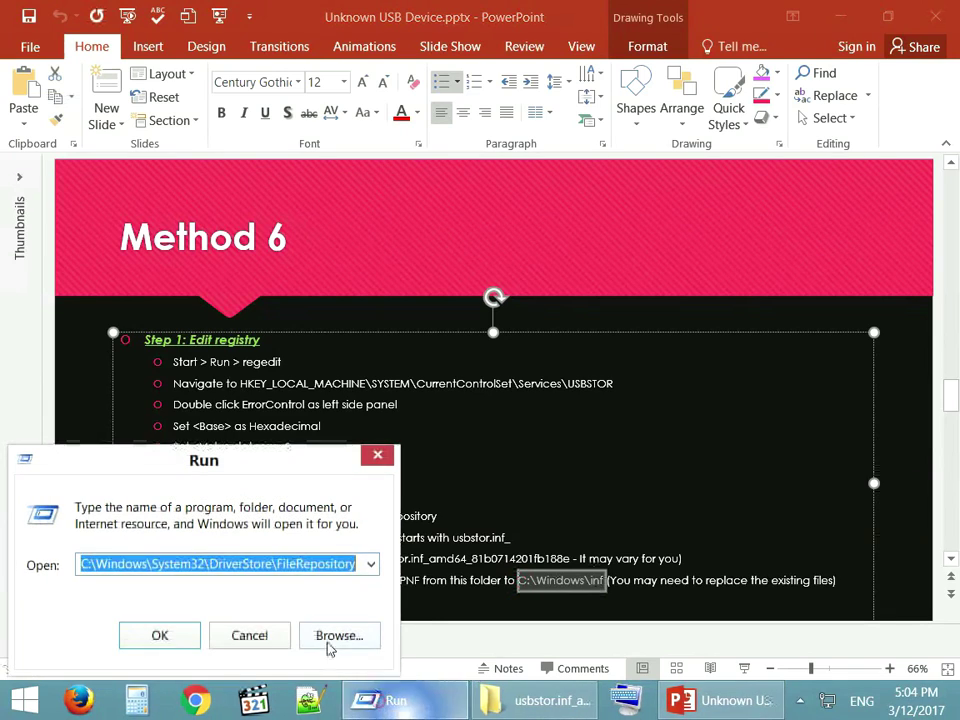
key(ctrl+v)
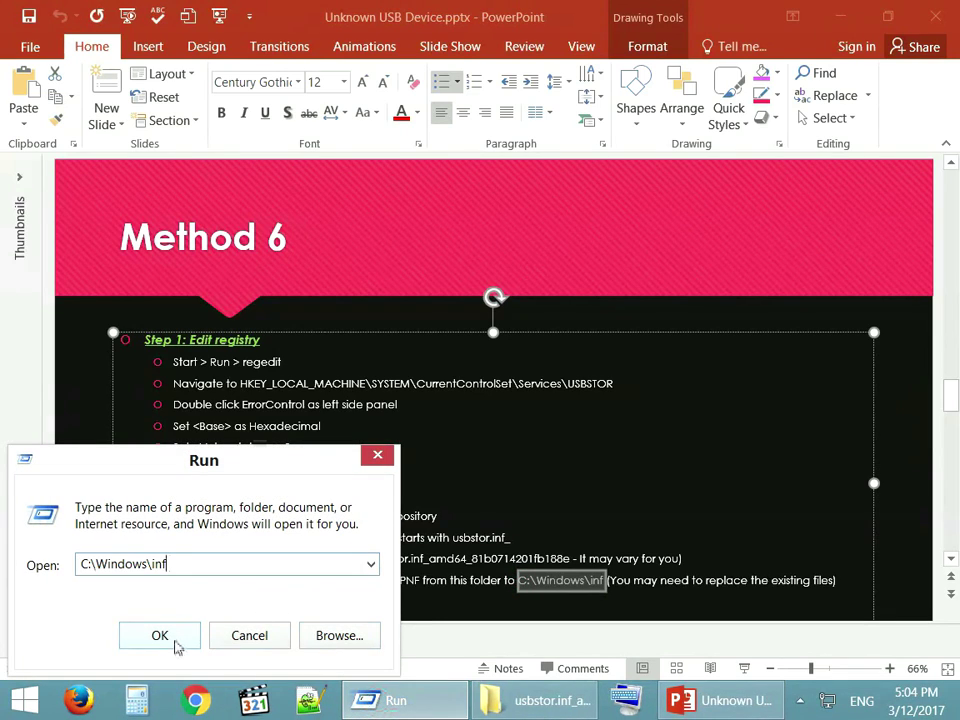
click(160, 636)
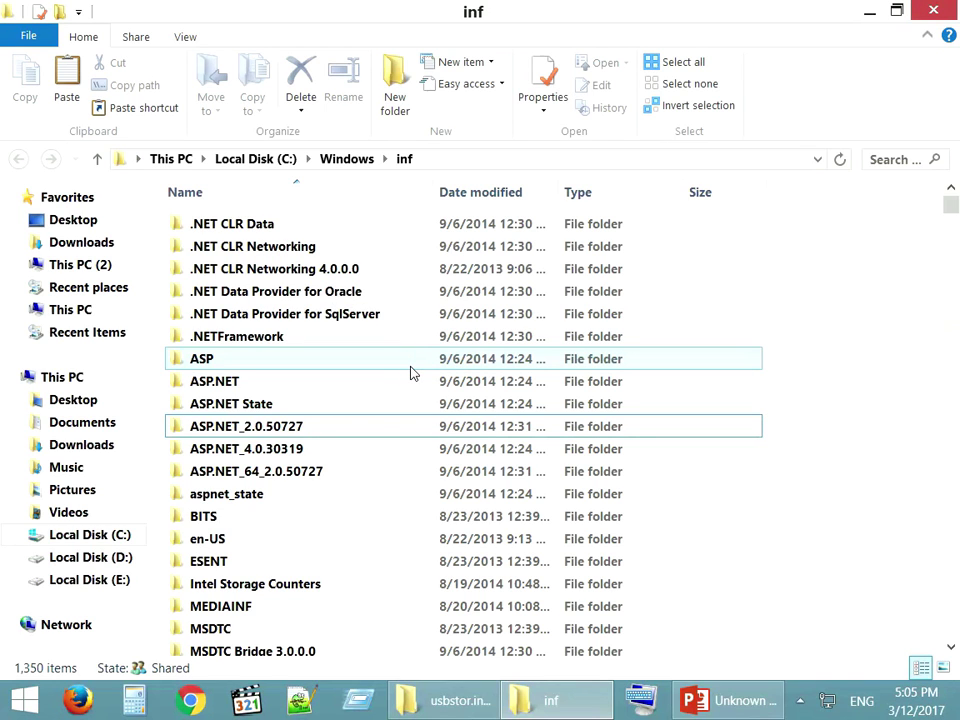
Paste both usbstor files into C:\Windows\inf, replacing the existing ones and approving admin access for each.
right_click(410, 373)
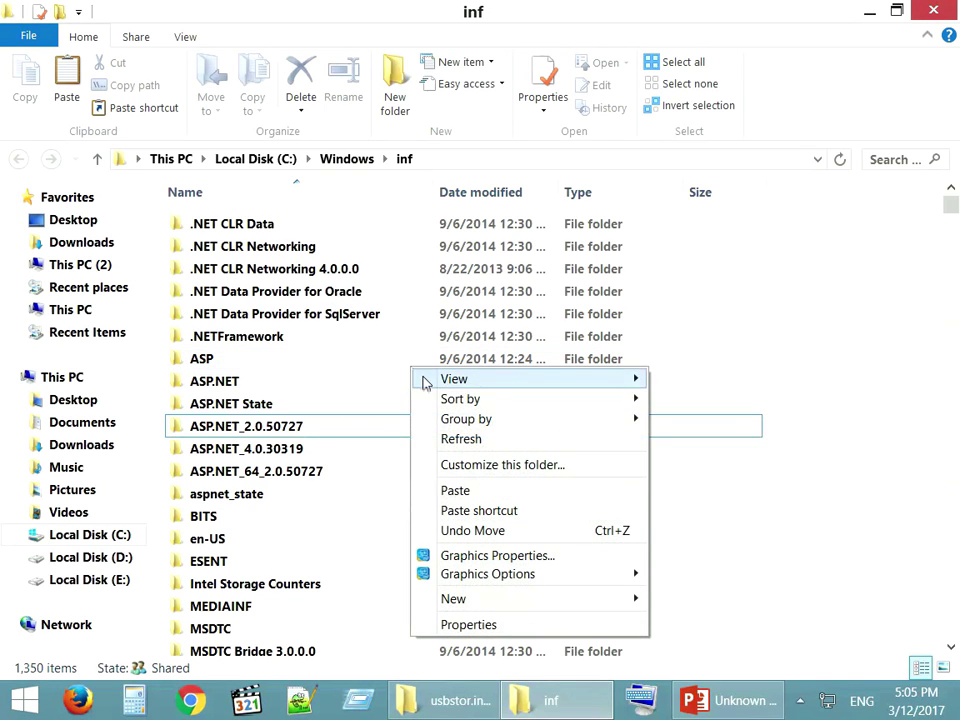
click(476, 493)
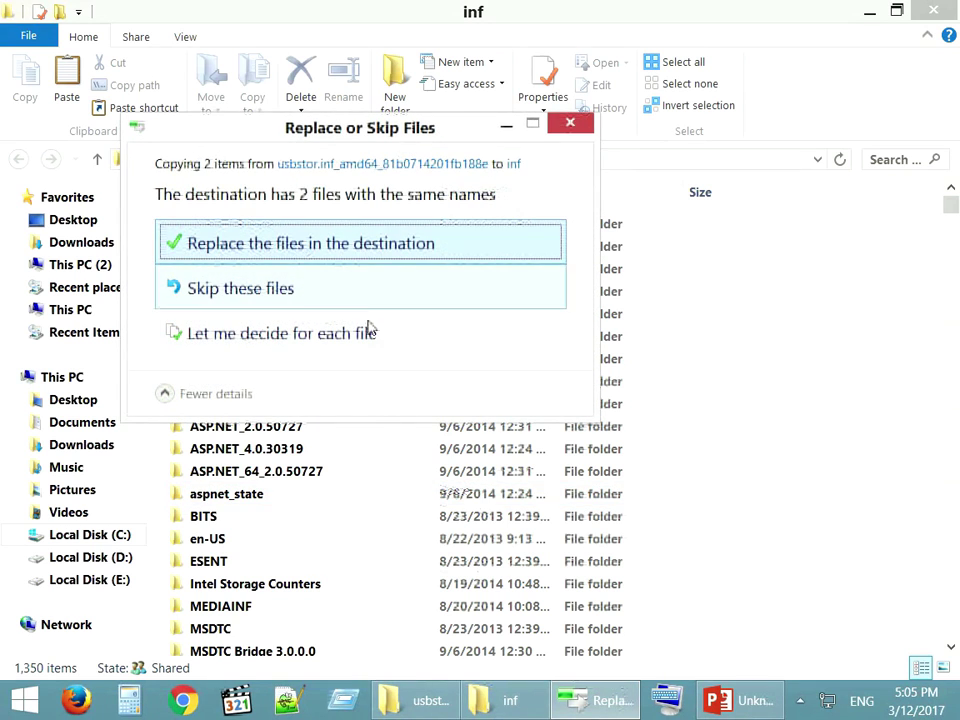
click(349, 253)
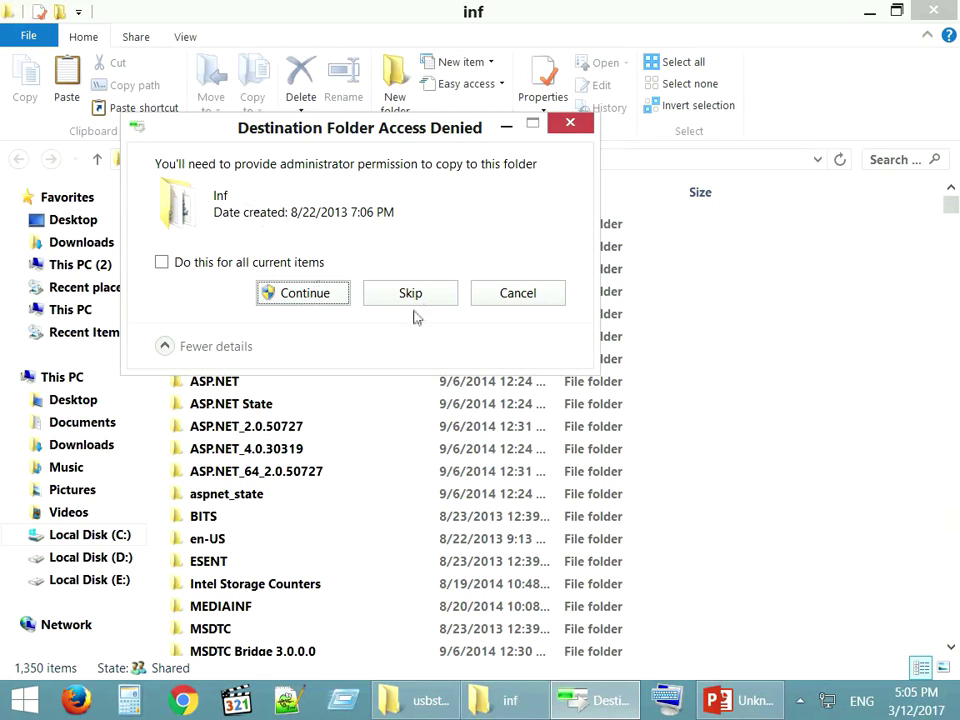
click(315, 294)
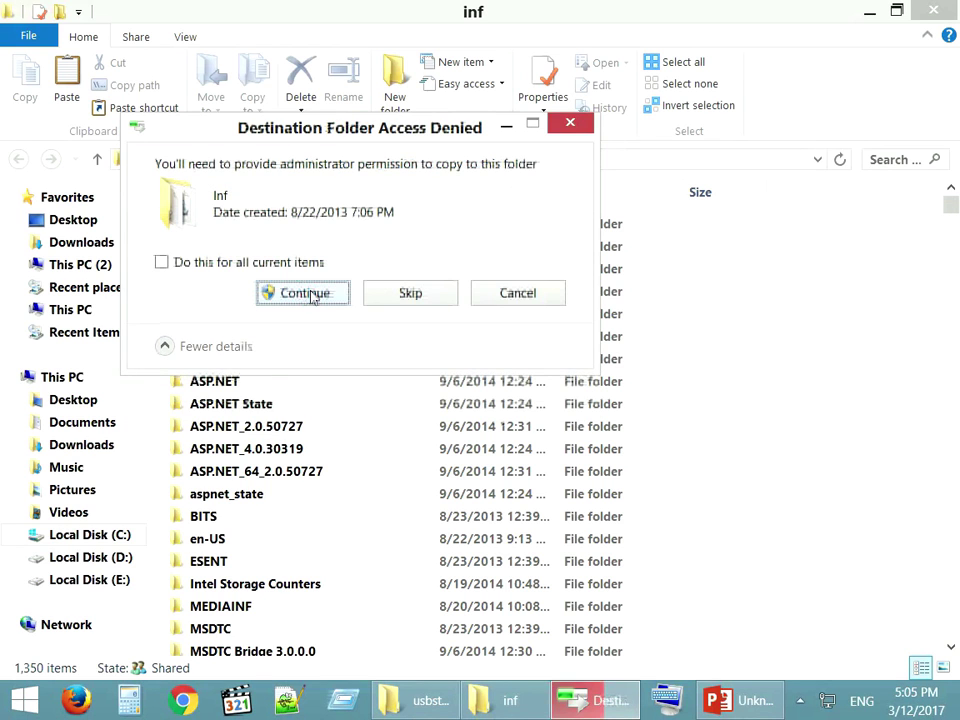
click(313, 296)
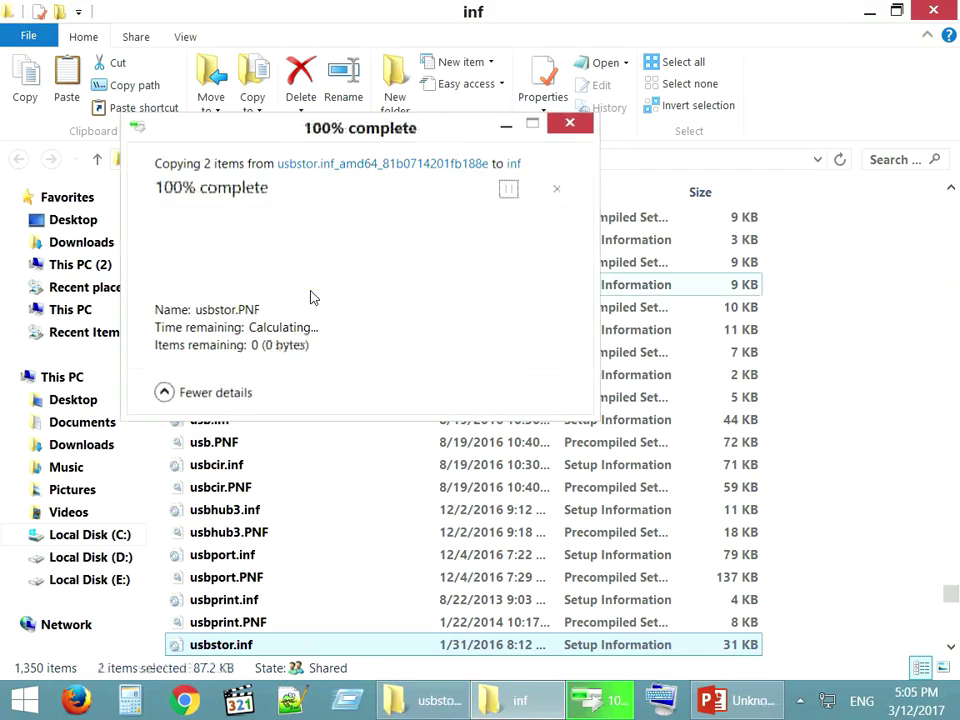
key(alt+Tab)
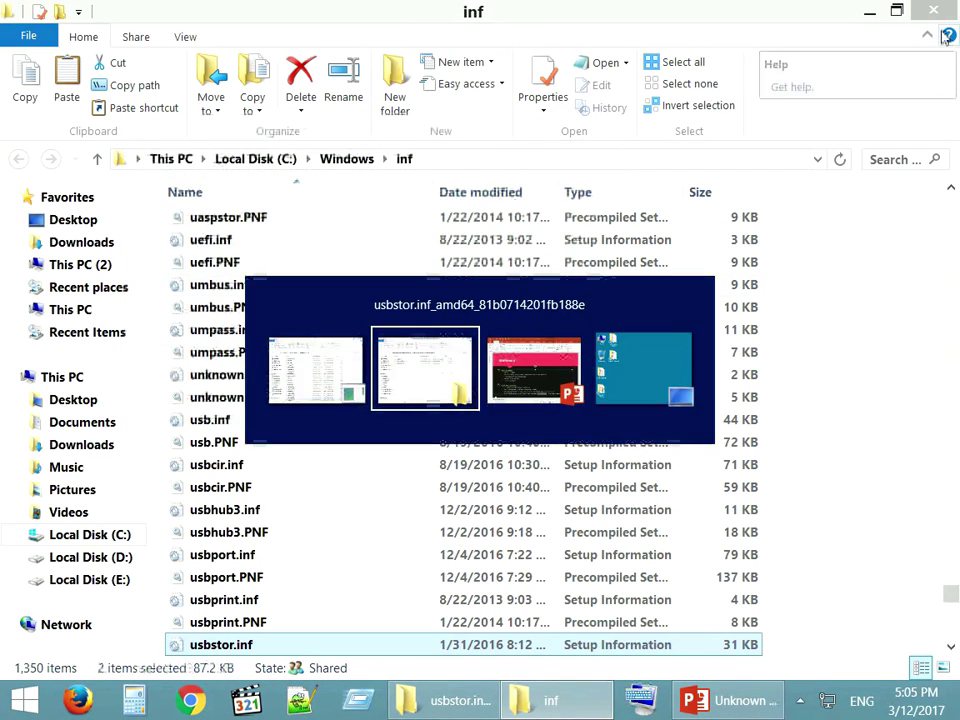
Advance the presentation to slide 8 'Method 7' on USB power management, then show the desktop.
click(700, 702)
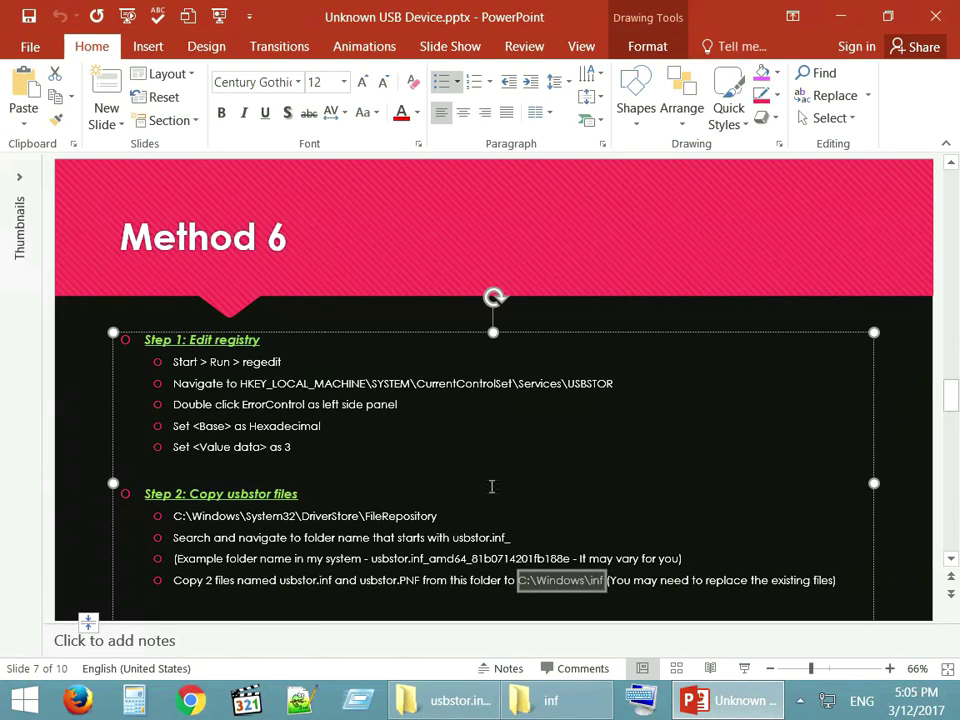
scroll(491, 485, down, 1)
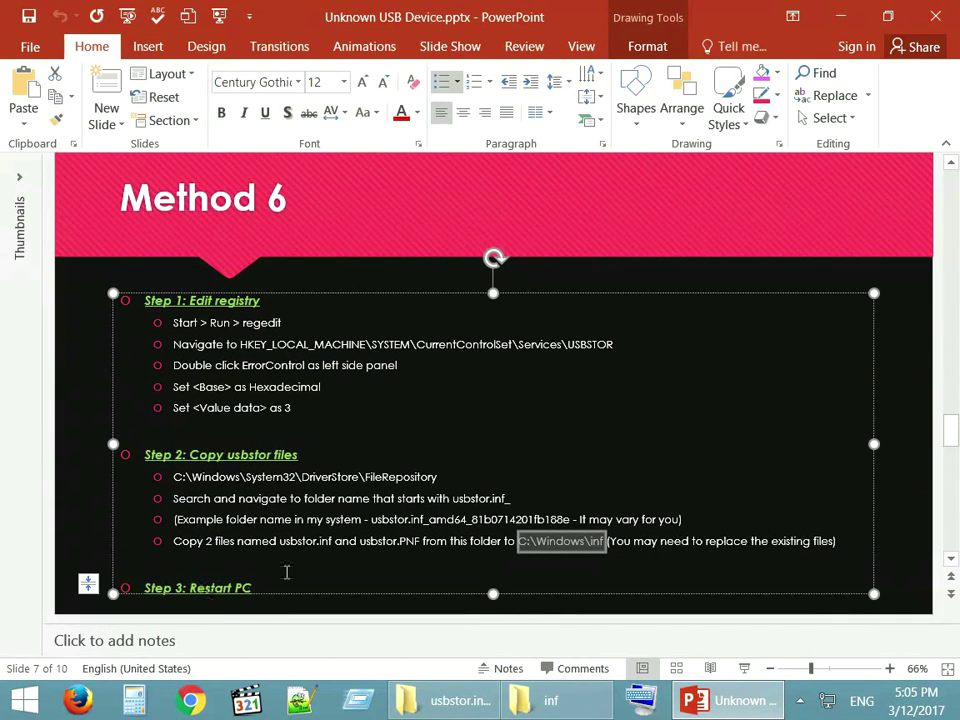
scroll(286, 572, down, 2)
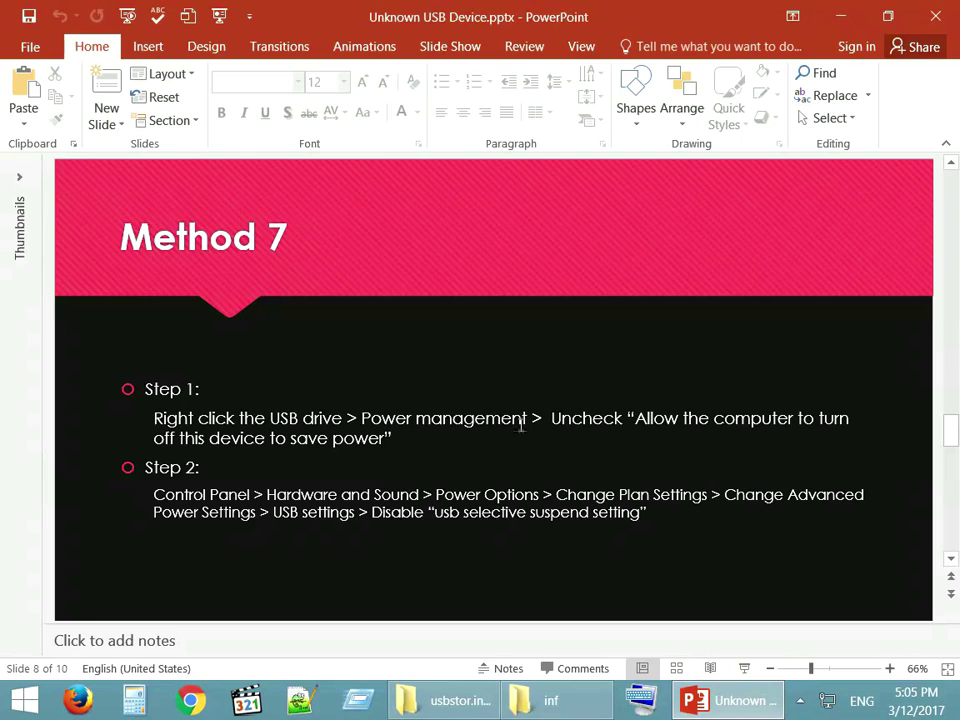
key(super+d)
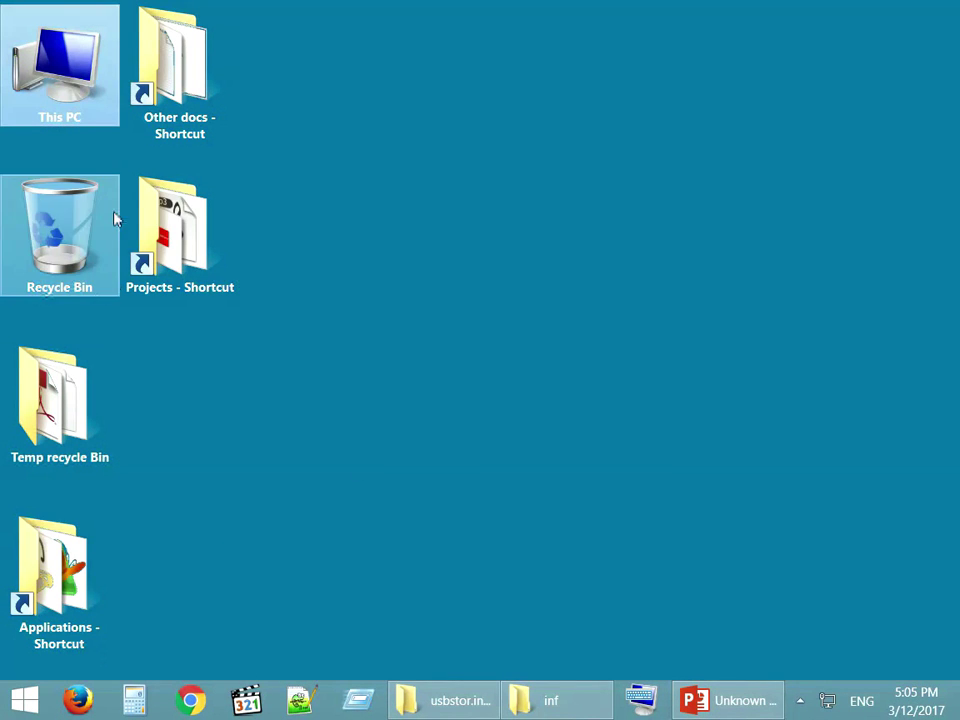
Open Device Manager from This PC's system properties.
right_click(95, 96)
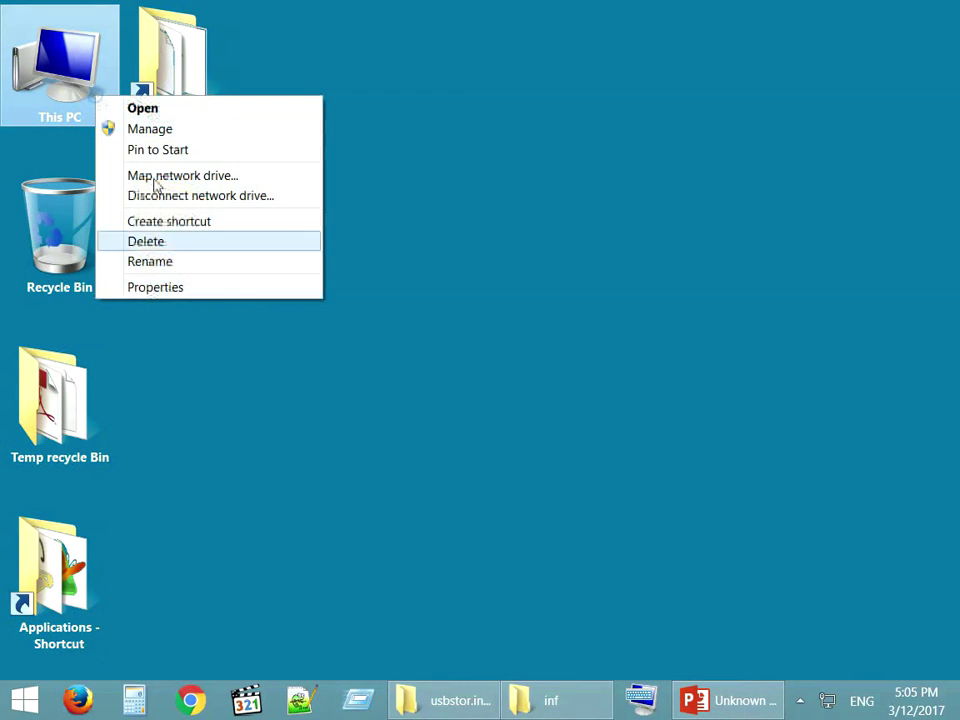
click(192, 288)
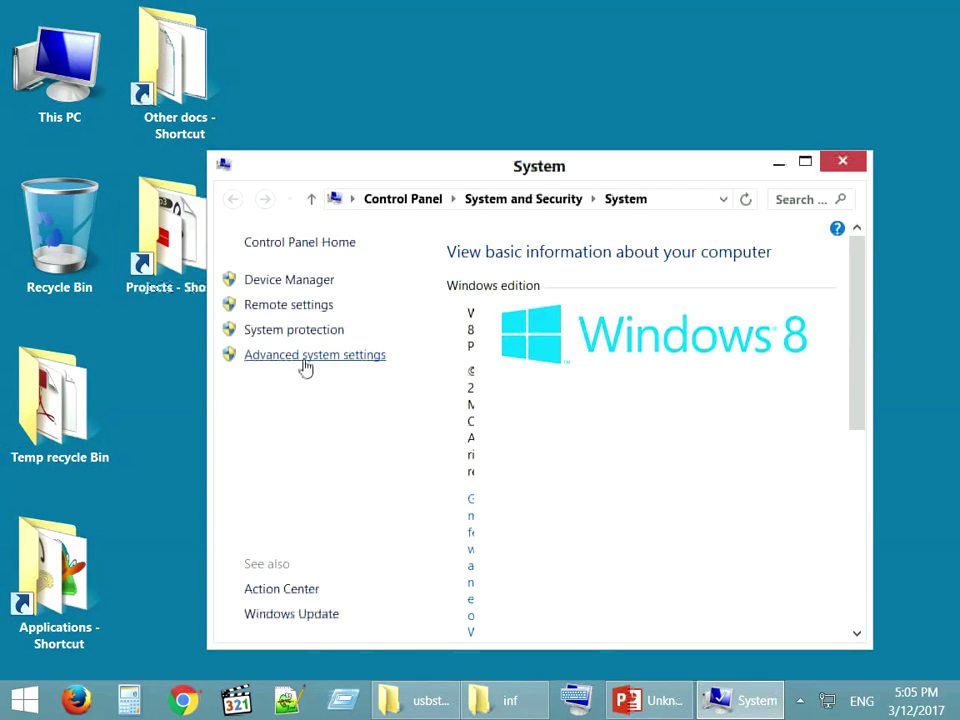
click(288, 282)
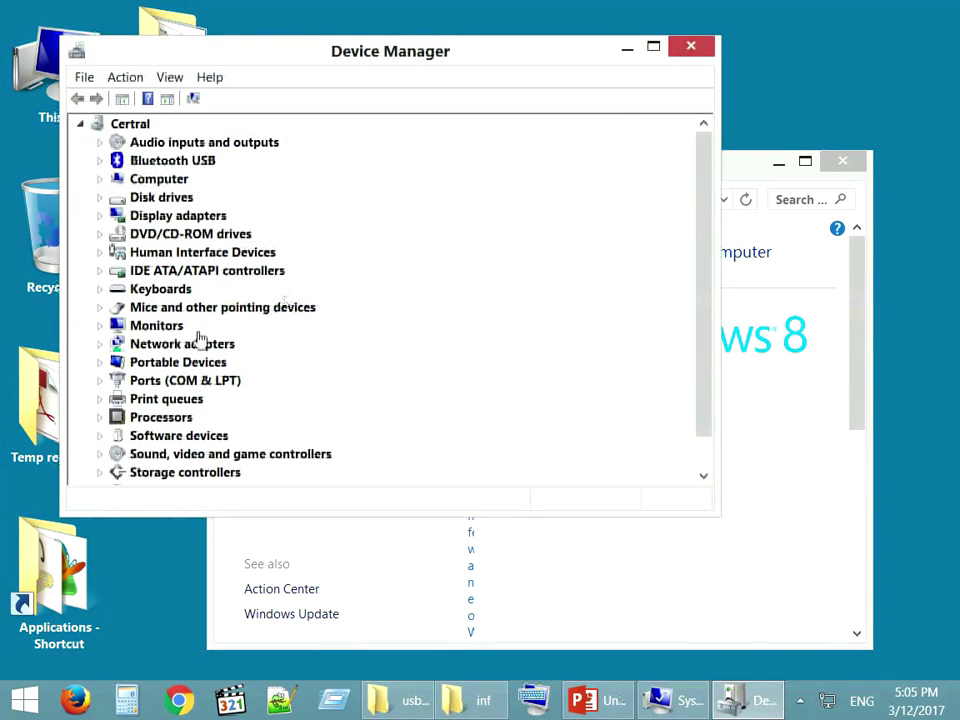
Expand Universal Serial Bus controllers and open the Generic SuperSpeed USB Hub's Power Management tab.
click(155, 420)
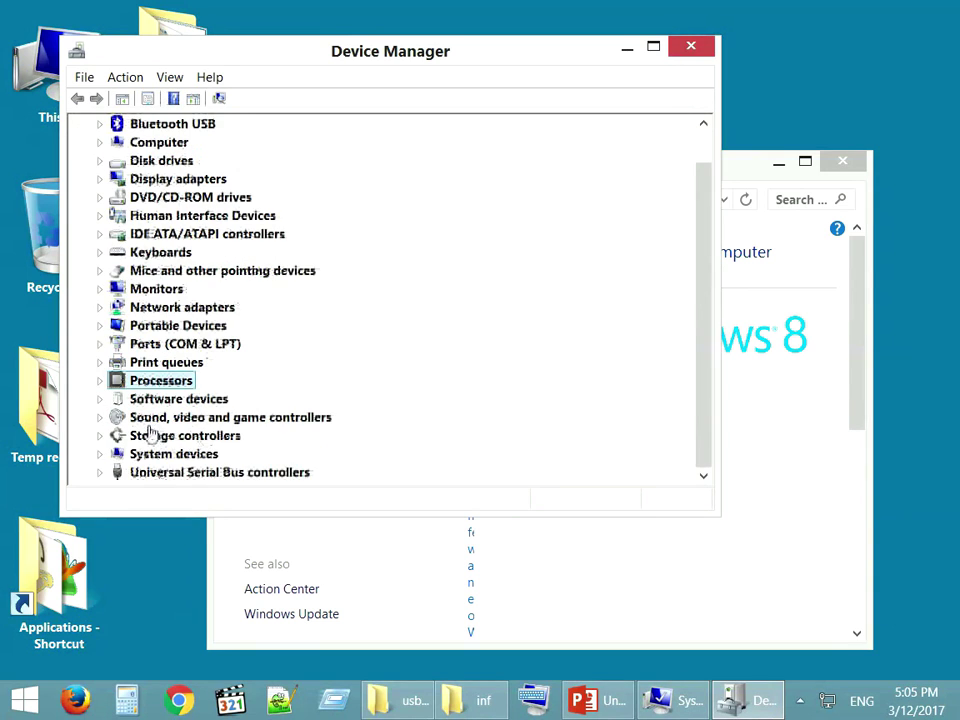
double_click(116, 472)
right_click(238, 292)
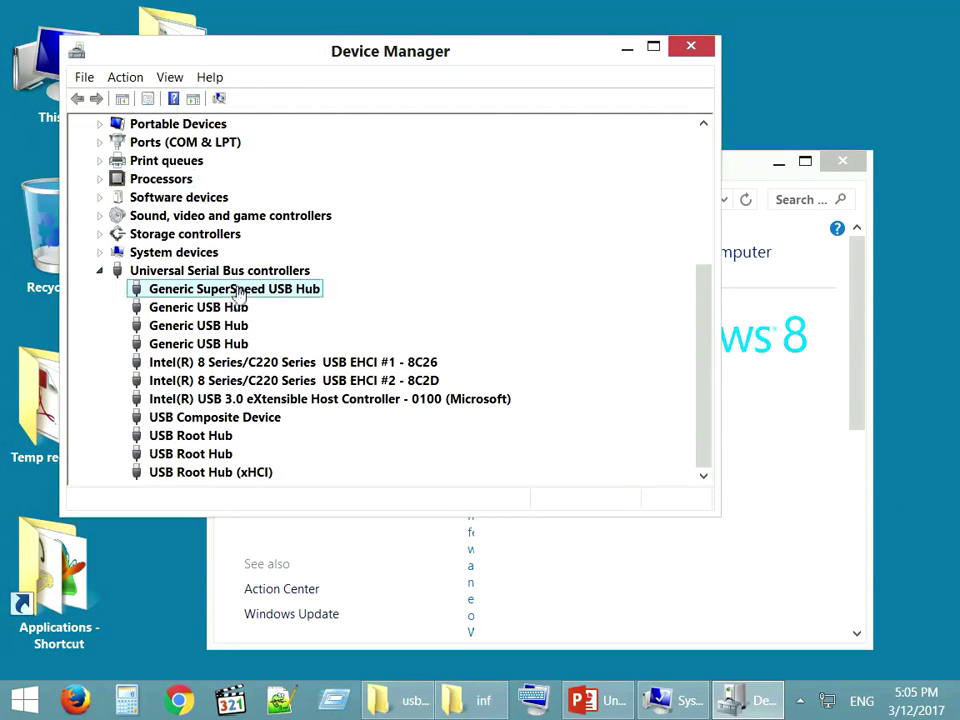
click(298, 390)
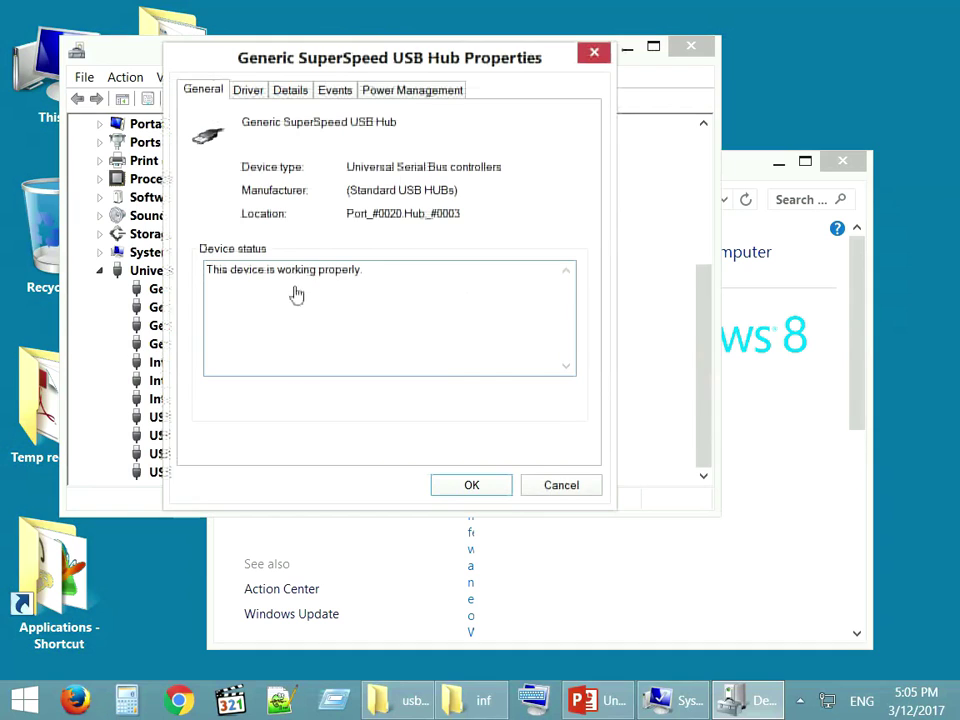
click(413, 94)
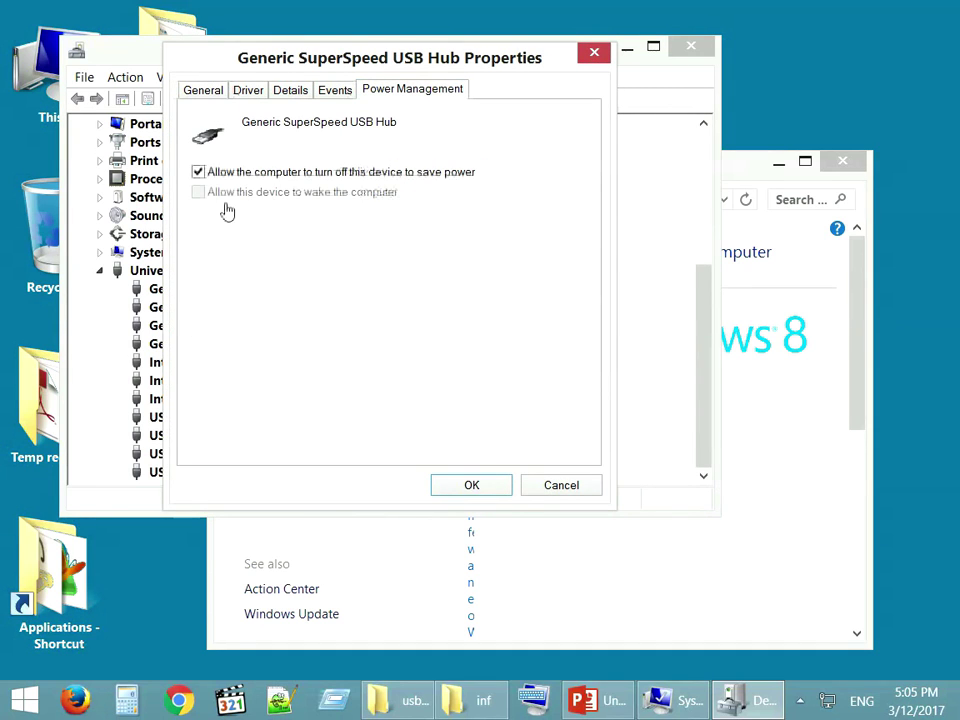